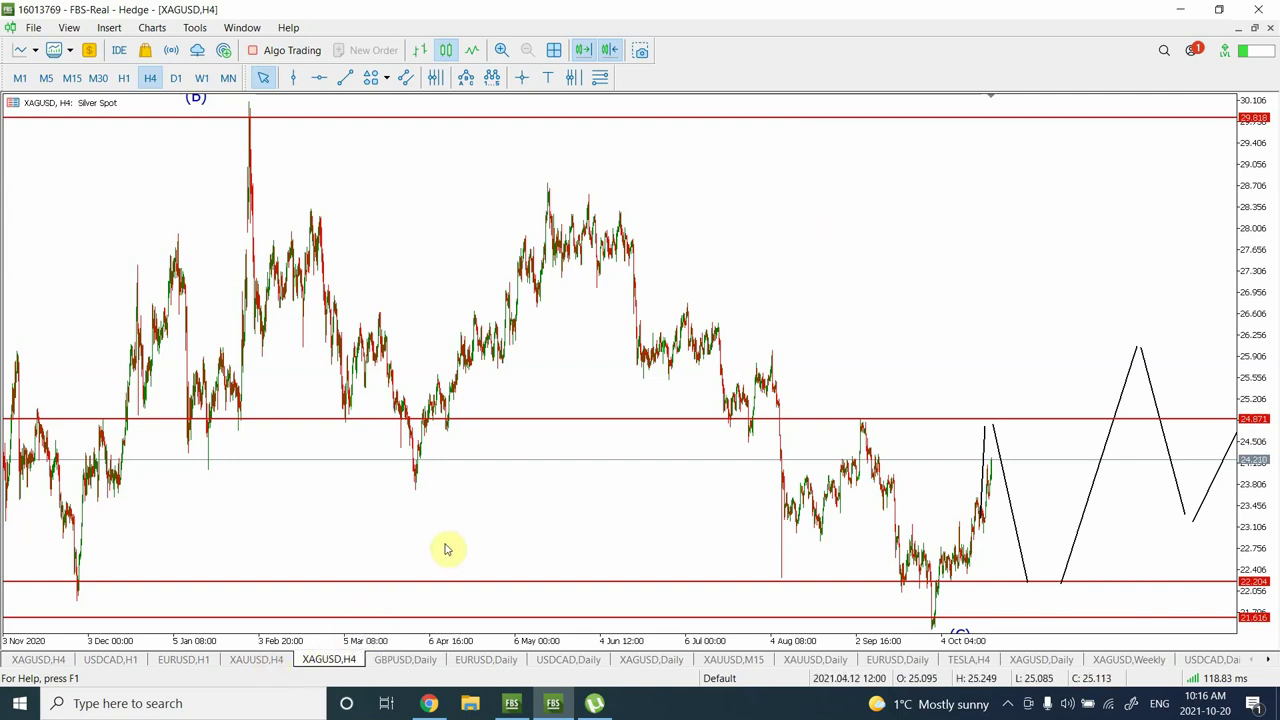
# Zoom in on the XAGUSD chart, switch it to H1, then zoom out for a wider date range.
pyautogui.click(501, 49)
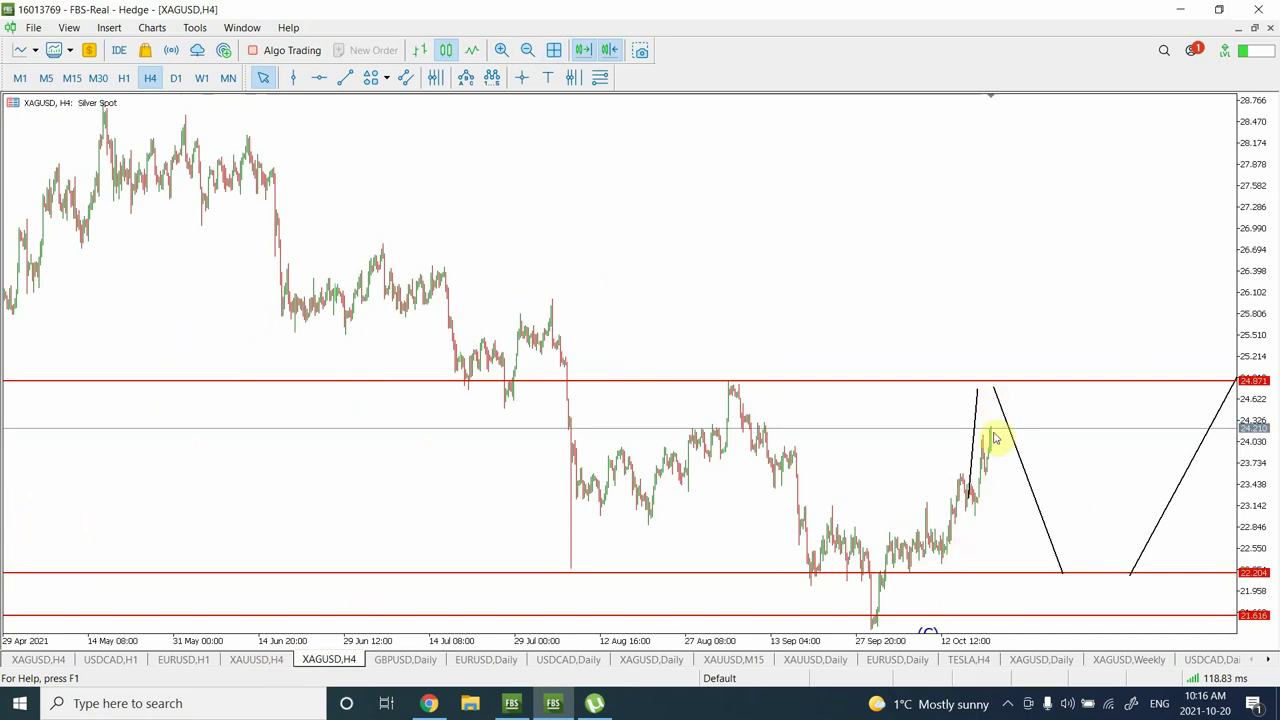
pyautogui.click(500, 52)
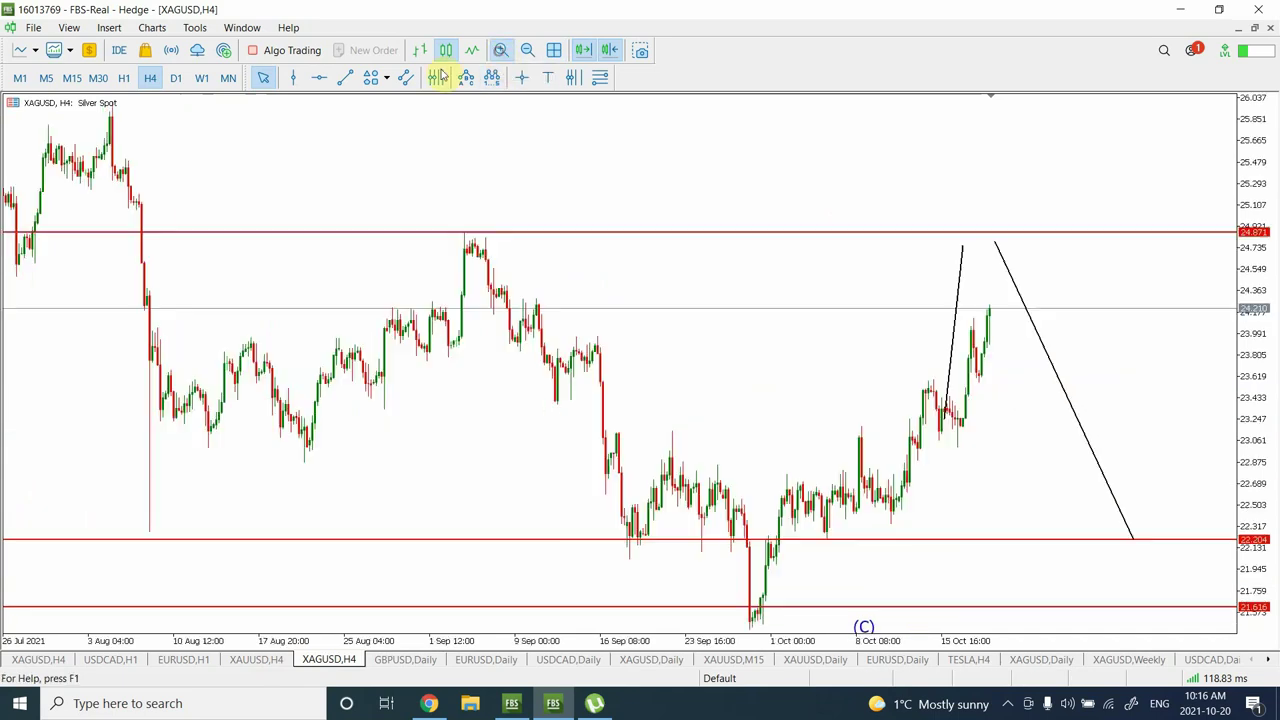
pyautogui.click(122, 79)
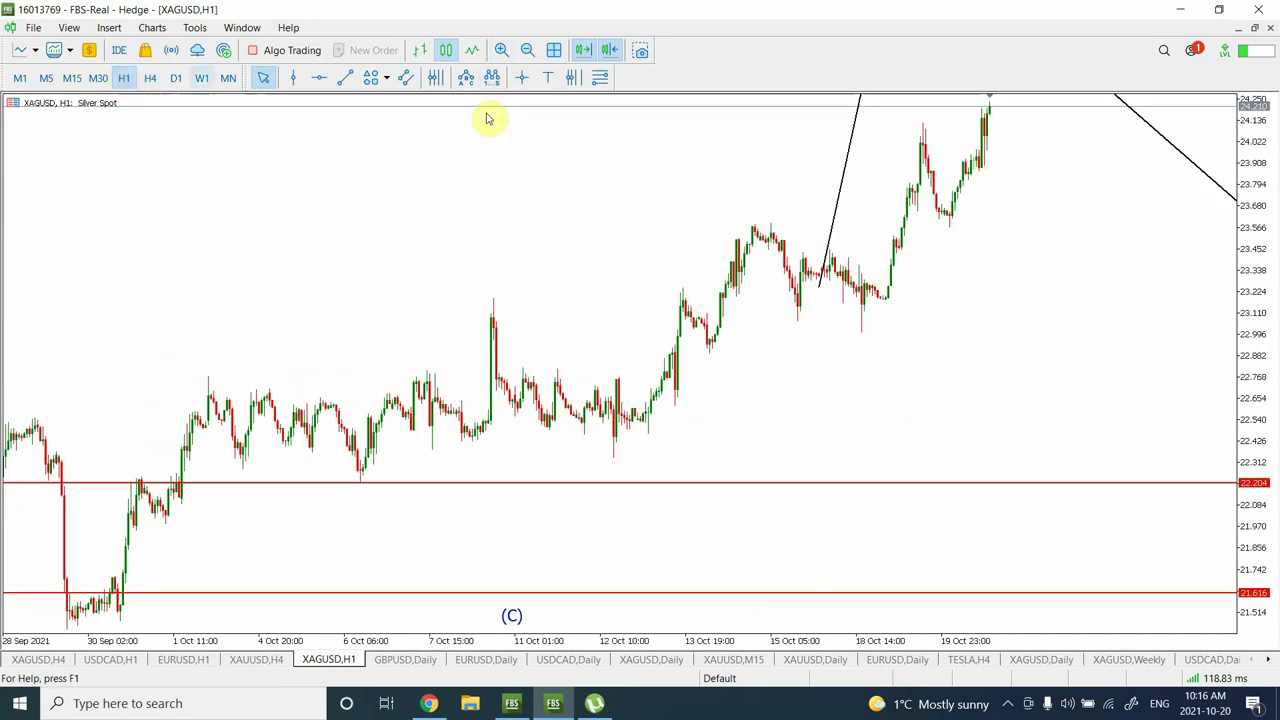
pyautogui.click(528, 50)
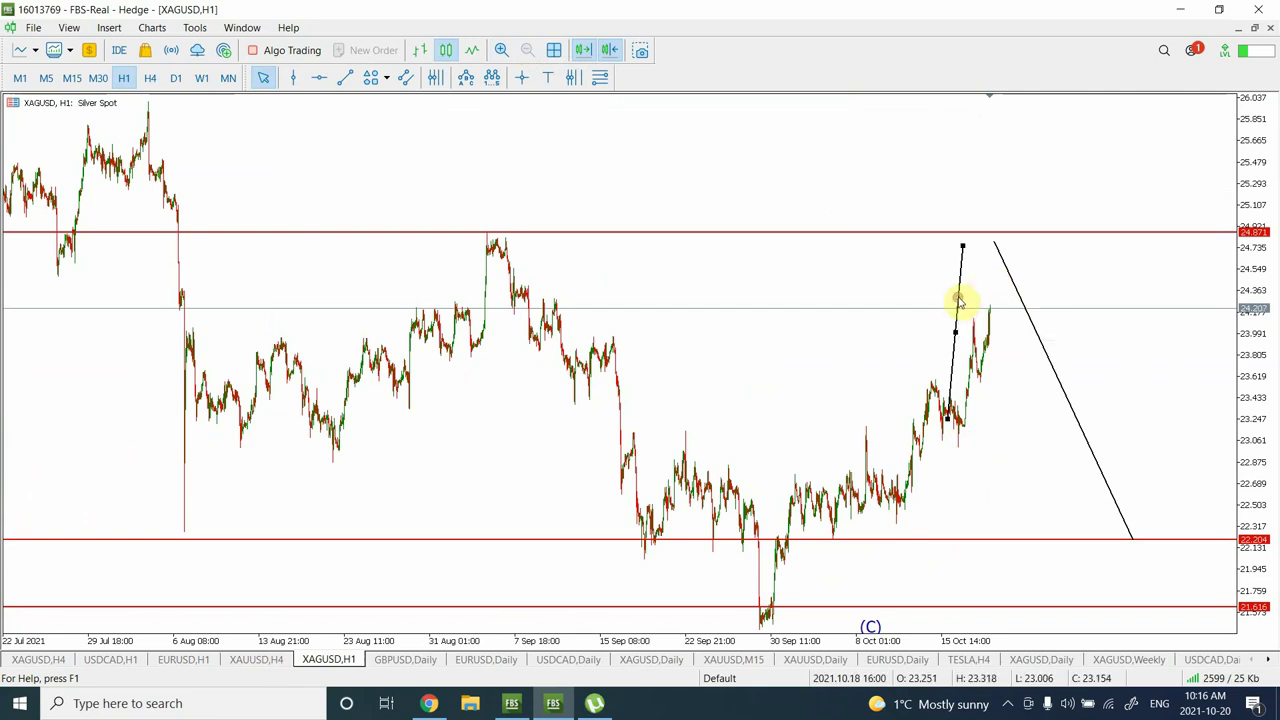
# Switch the gold XAUUSD chart to the H1 timeframe and zoom in.
pyautogui.click(255, 660)
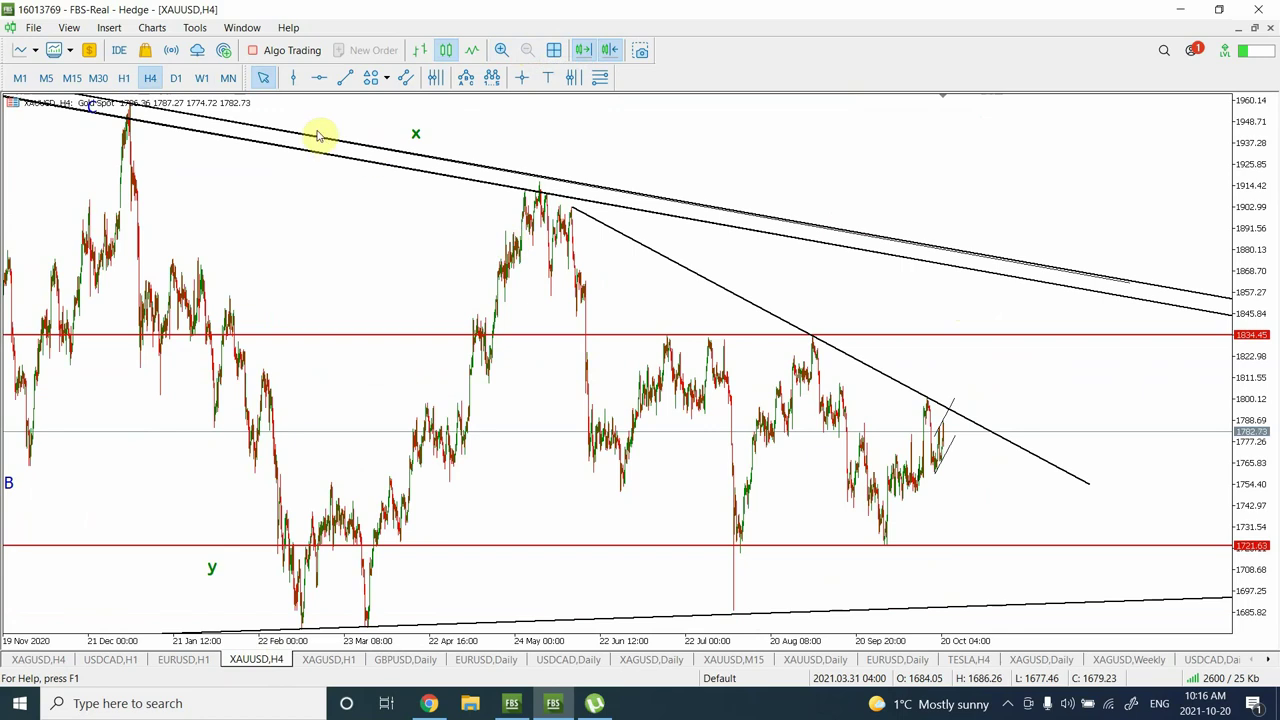
pyautogui.click(72, 80)
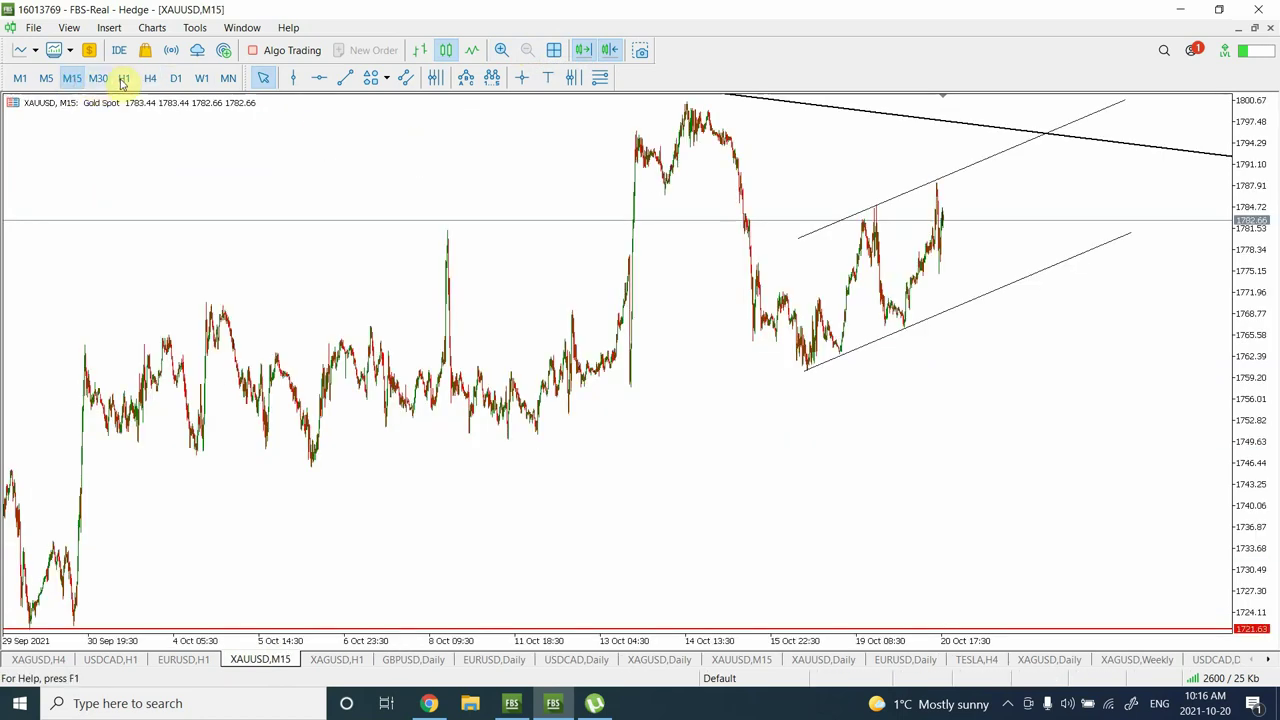
pyautogui.click(123, 80)
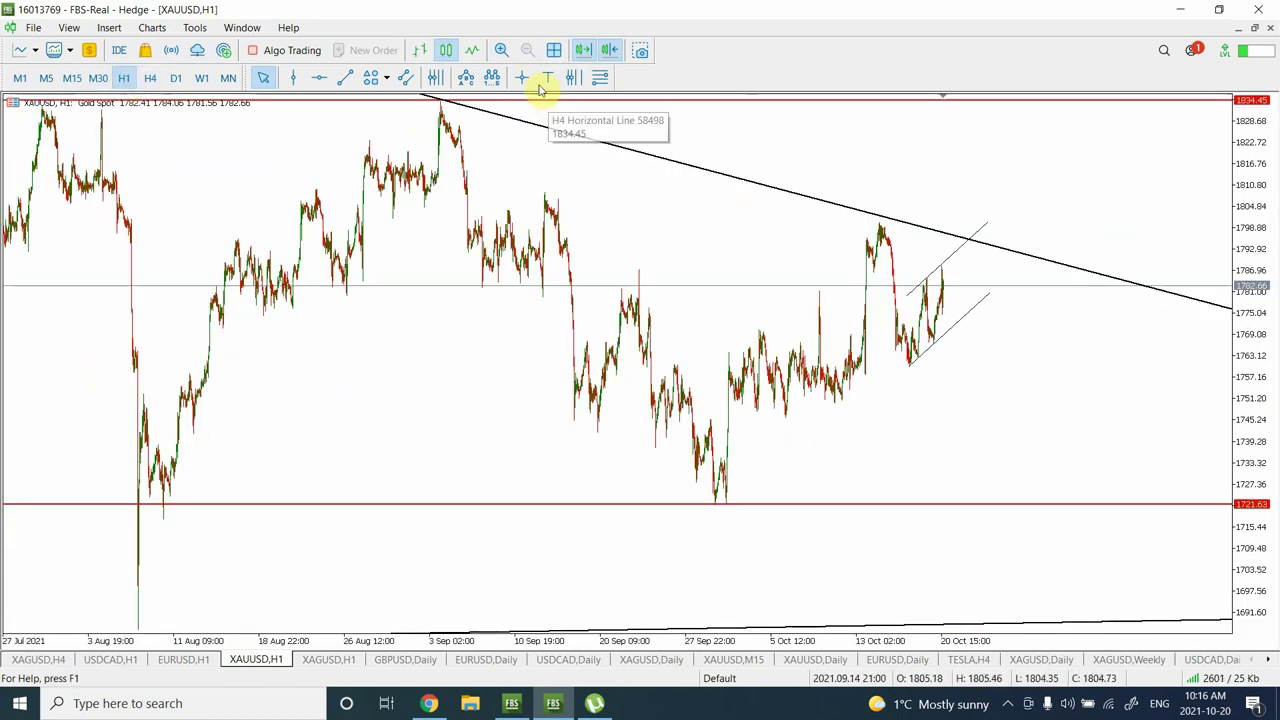
pyautogui.click(500, 50)
pyautogui.click(500, 50)
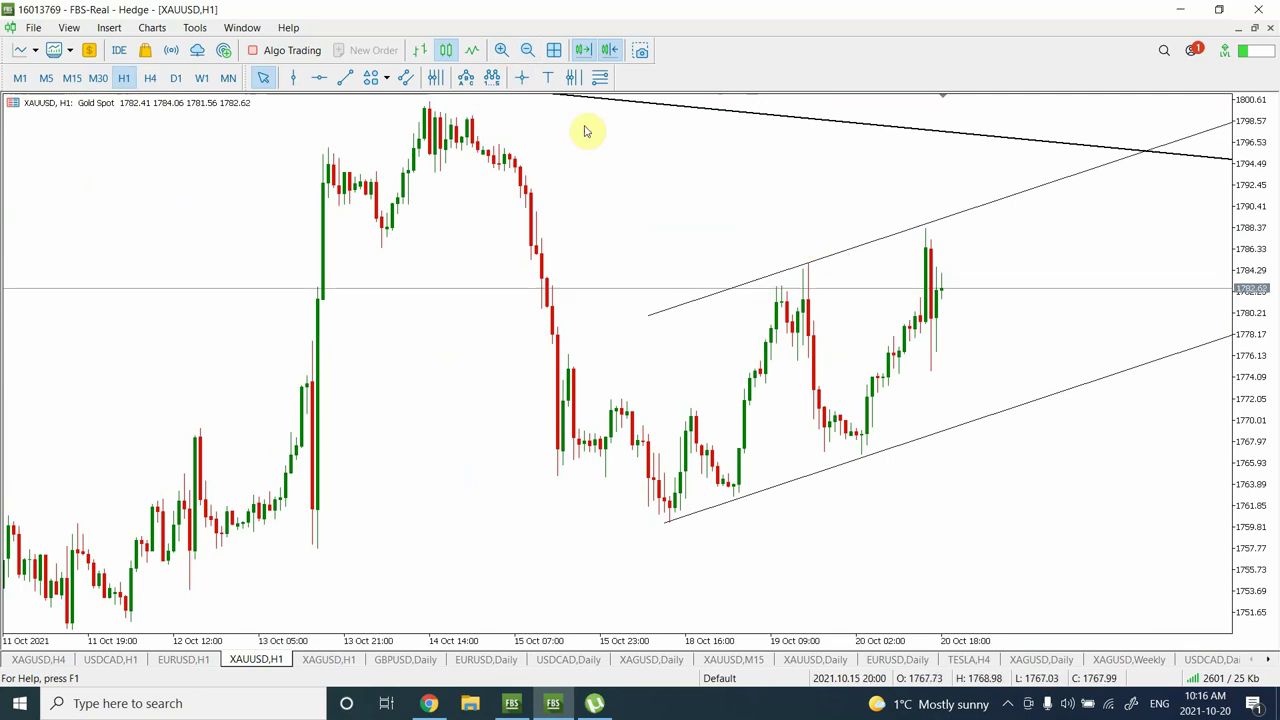
# Zoom gold back out, then return the silver chart to H4.
pyautogui.click(526, 50)
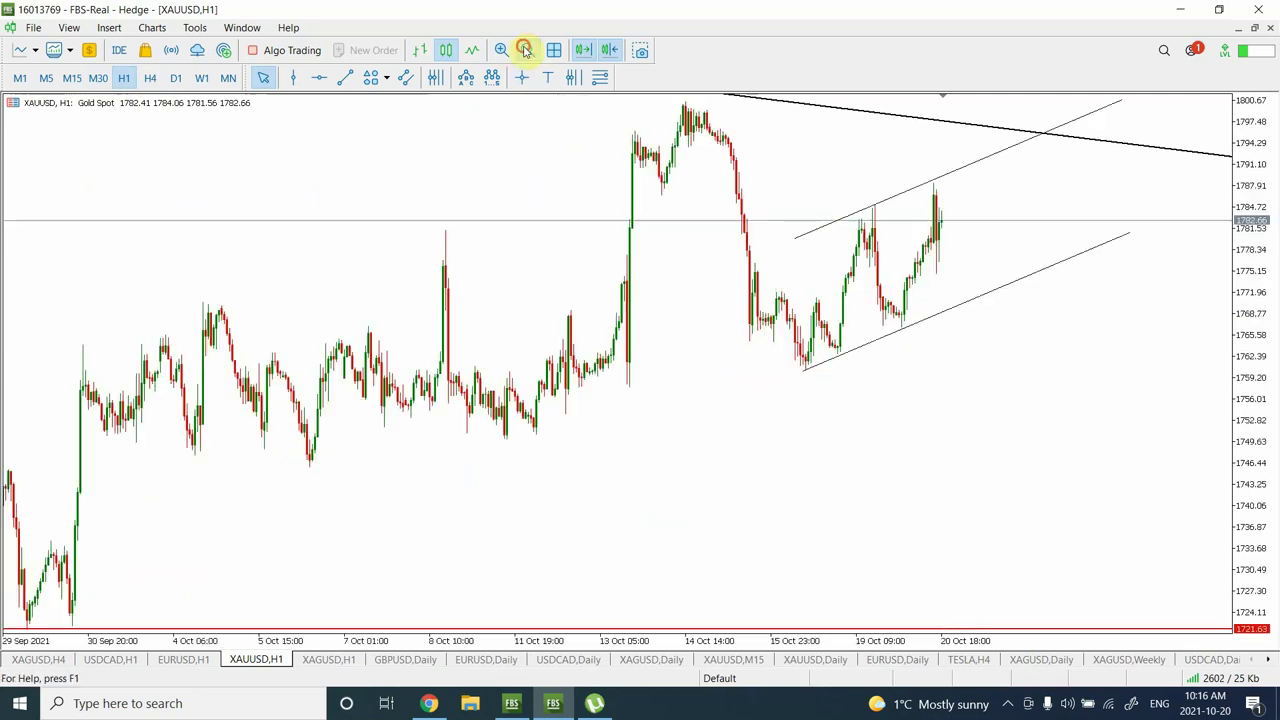
pyautogui.click(526, 50)
pyautogui.click(323, 662)
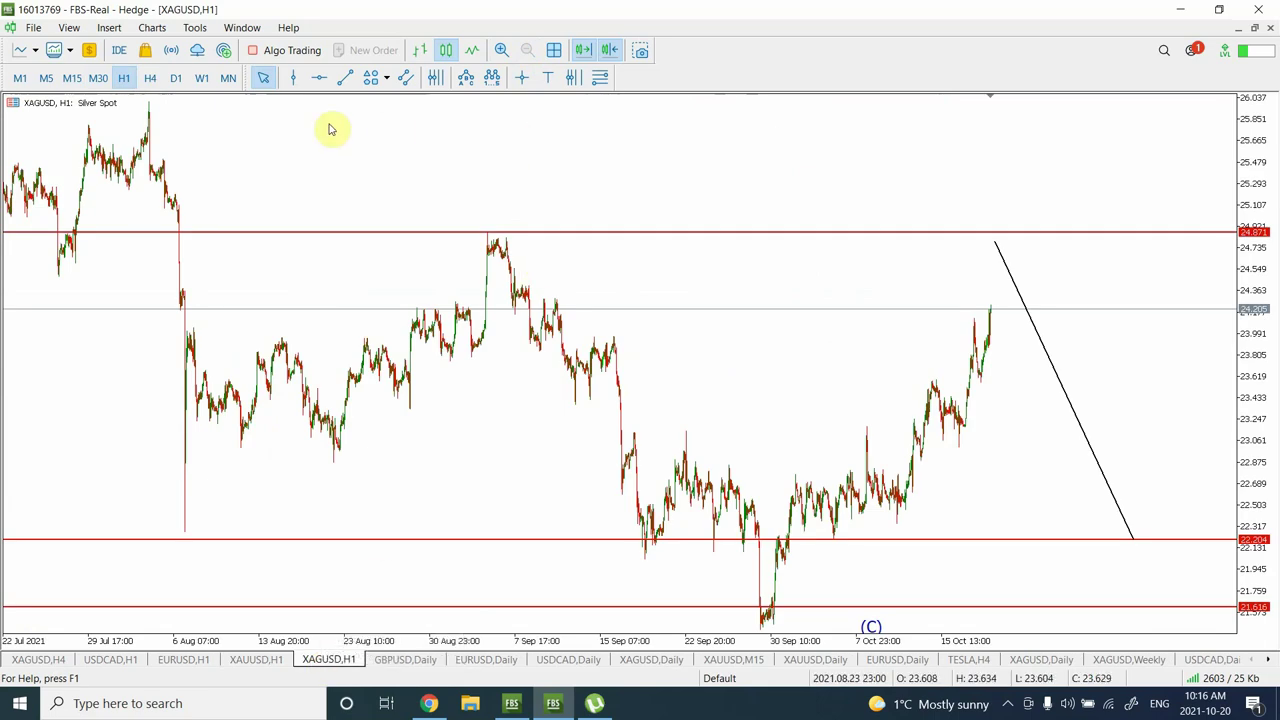
pyautogui.click(150, 78)
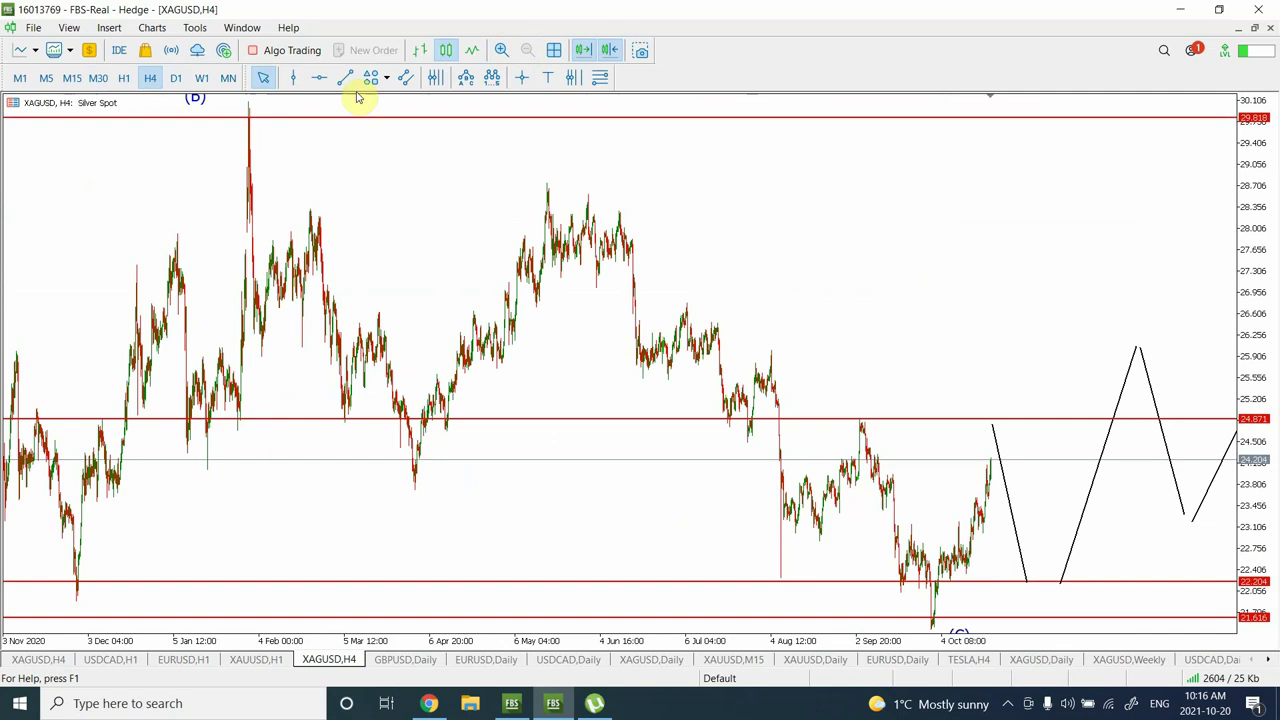
# Set silver to Daily and zoom in twice, then return to the XAUUSD H1 chart.
pyautogui.click(176, 80)
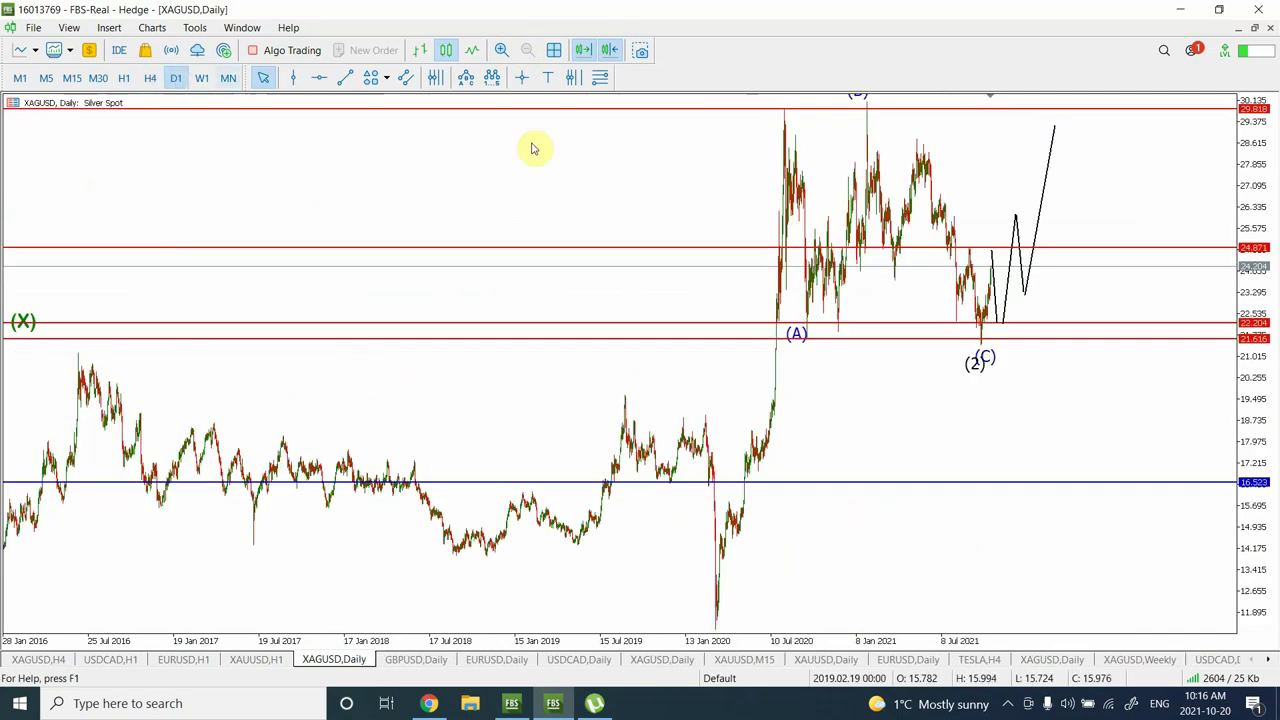
pyautogui.click(503, 50)
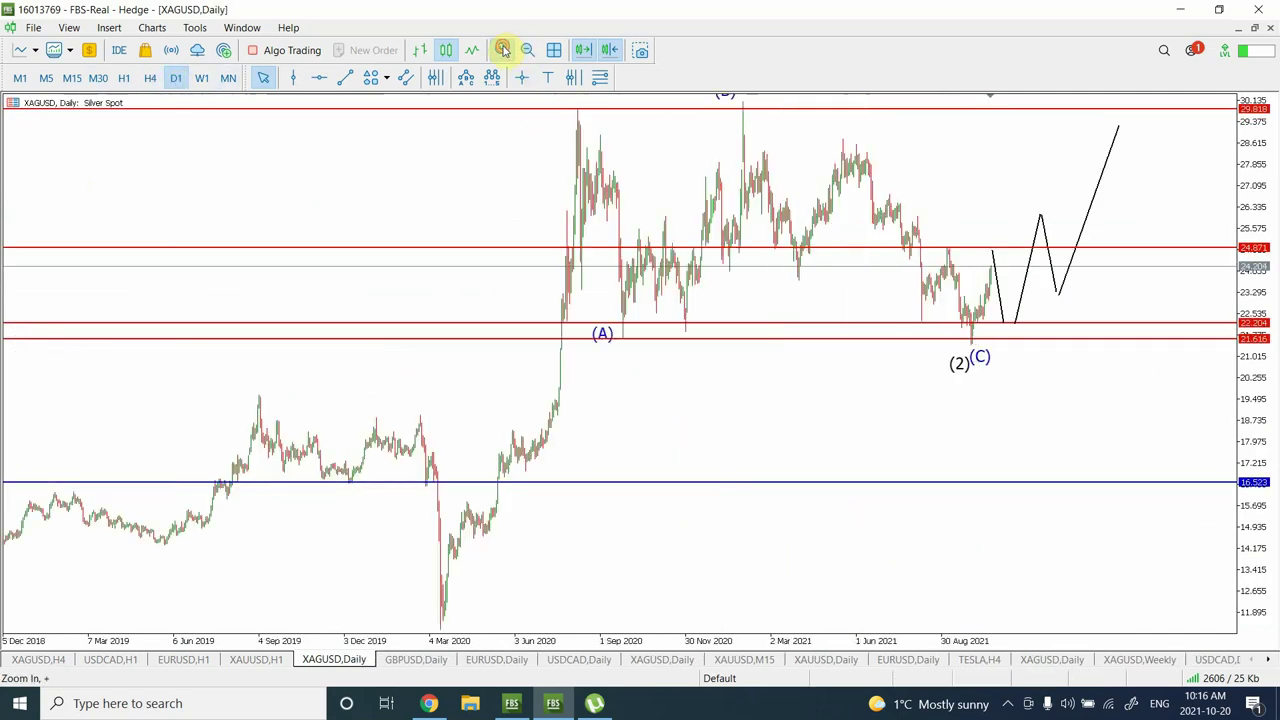
pyautogui.click(503, 50)
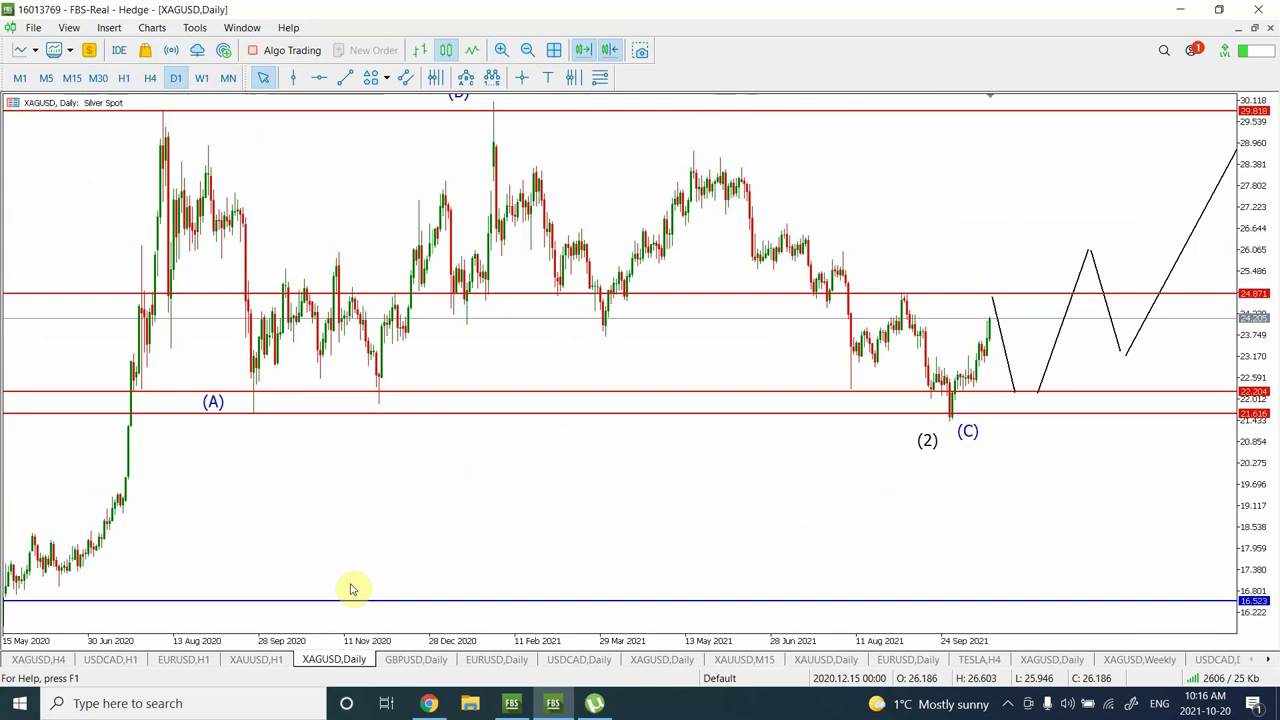
pyautogui.click(262, 662)
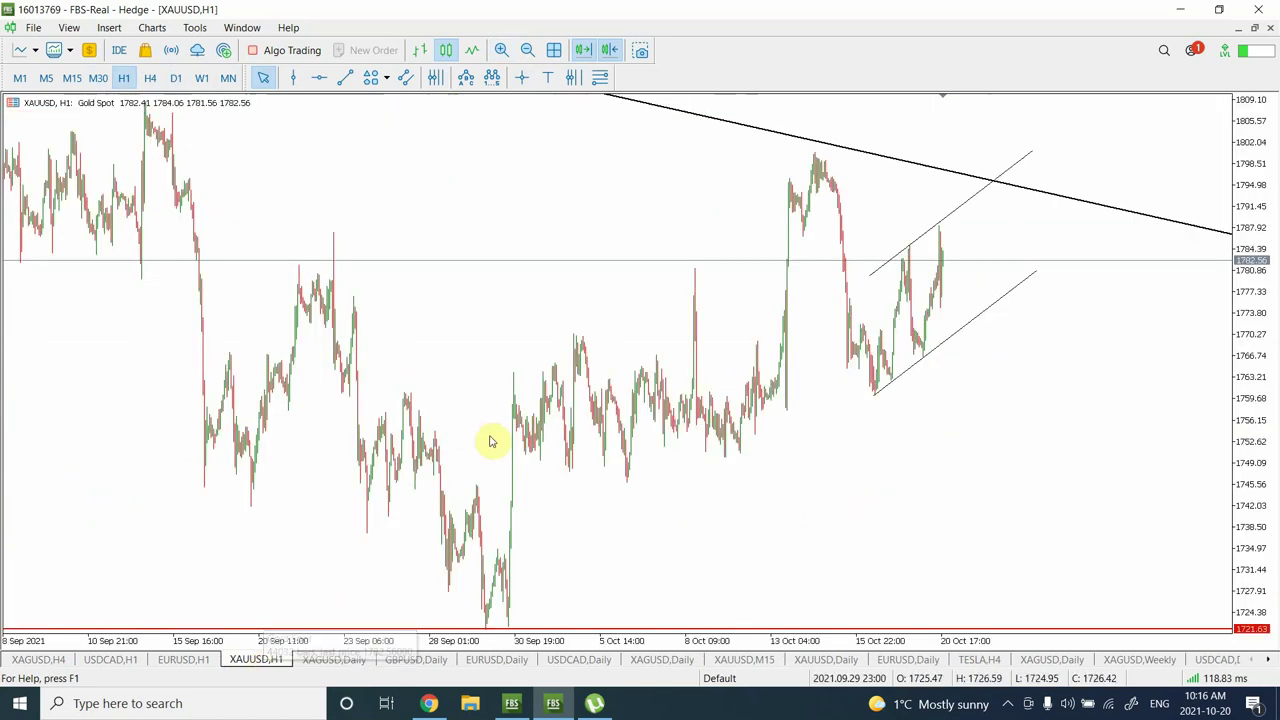
# Switch gold to H4, turn off auto-scroll, and pan back to late-2020 prices.
pyautogui.click(150, 80)
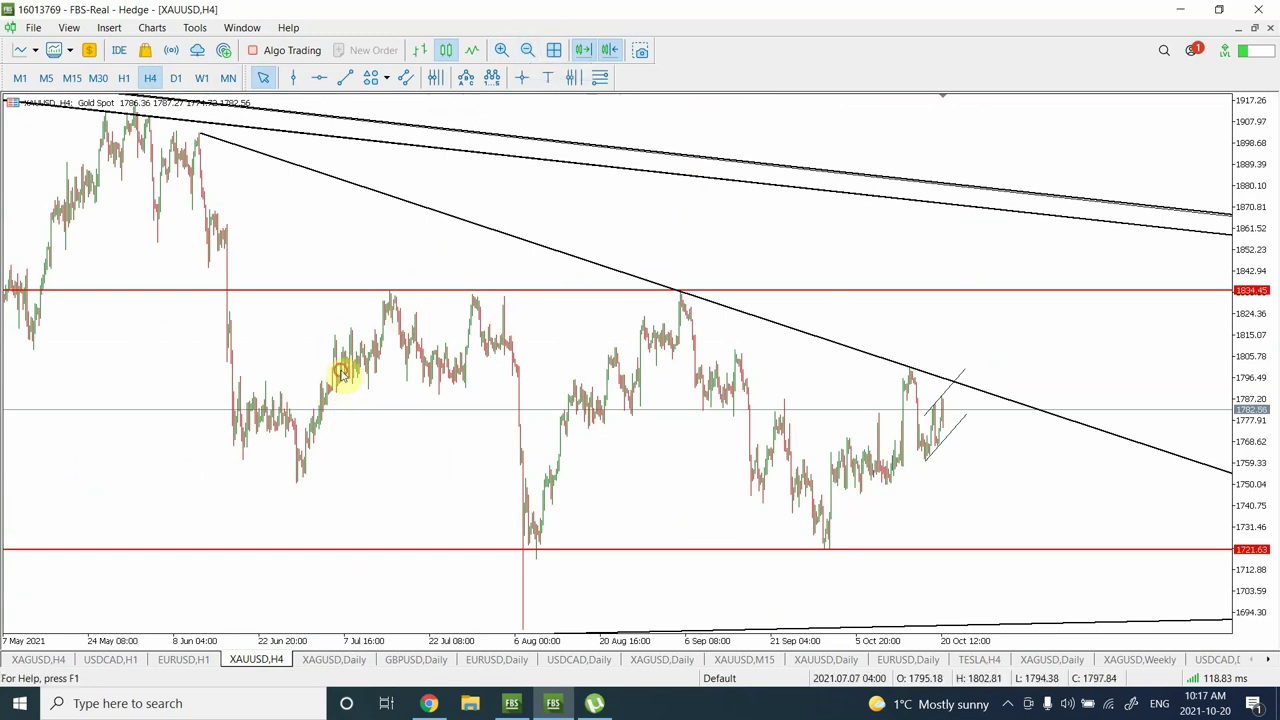
pyautogui.moveTo(690, 338); pyautogui.dragTo(746, 323)
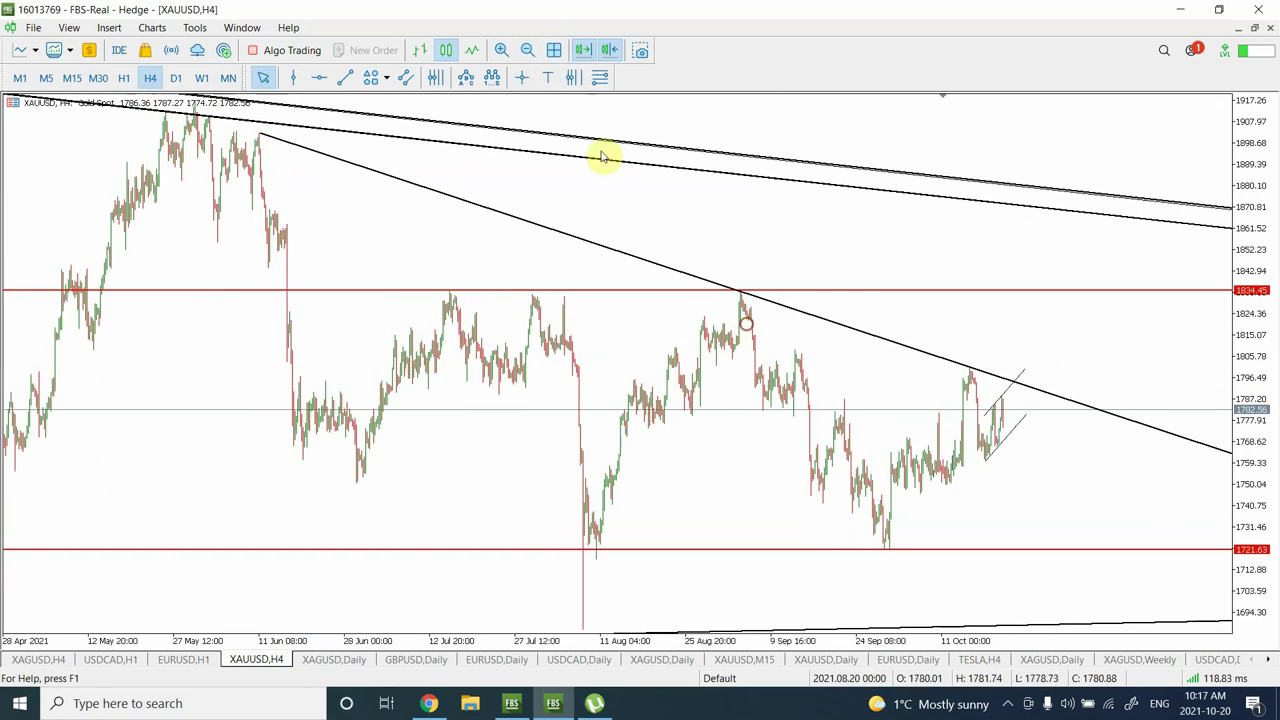
pyautogui.click(610, 49)
pyautogui.moveTo(399, 349); pyautogui.dragTo(846, 309)
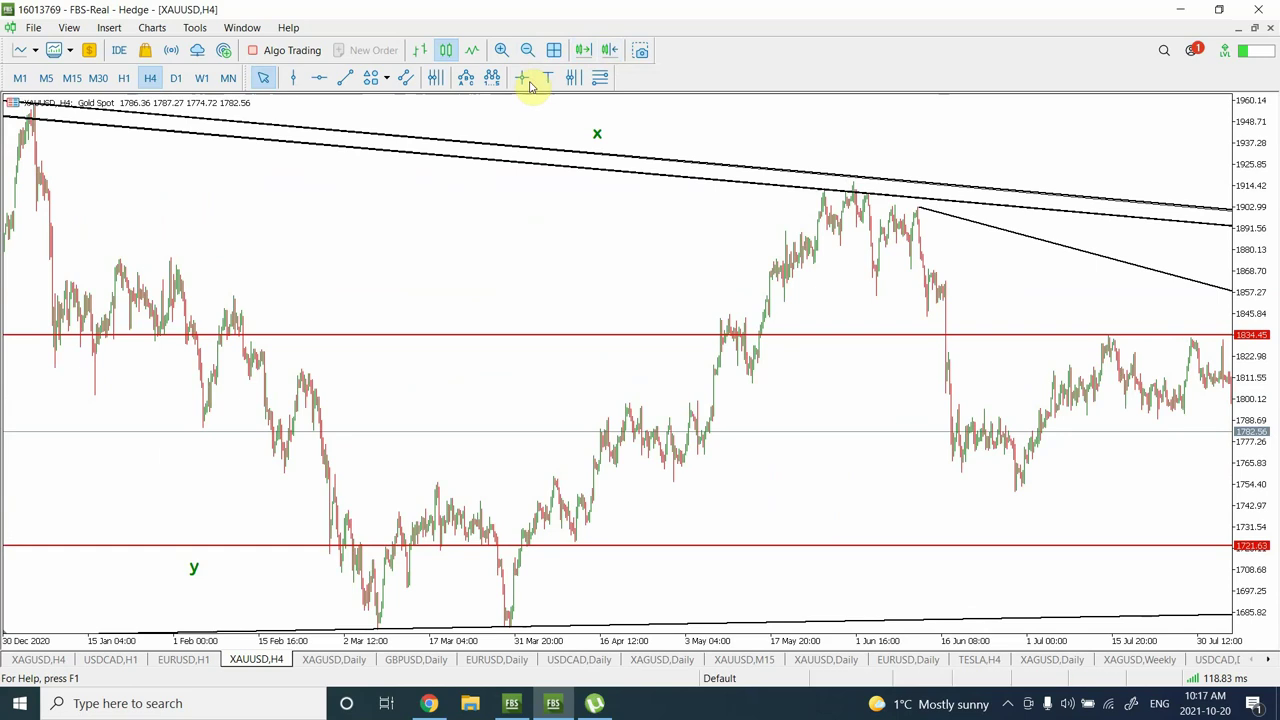
pyautogui.click(527, 50)
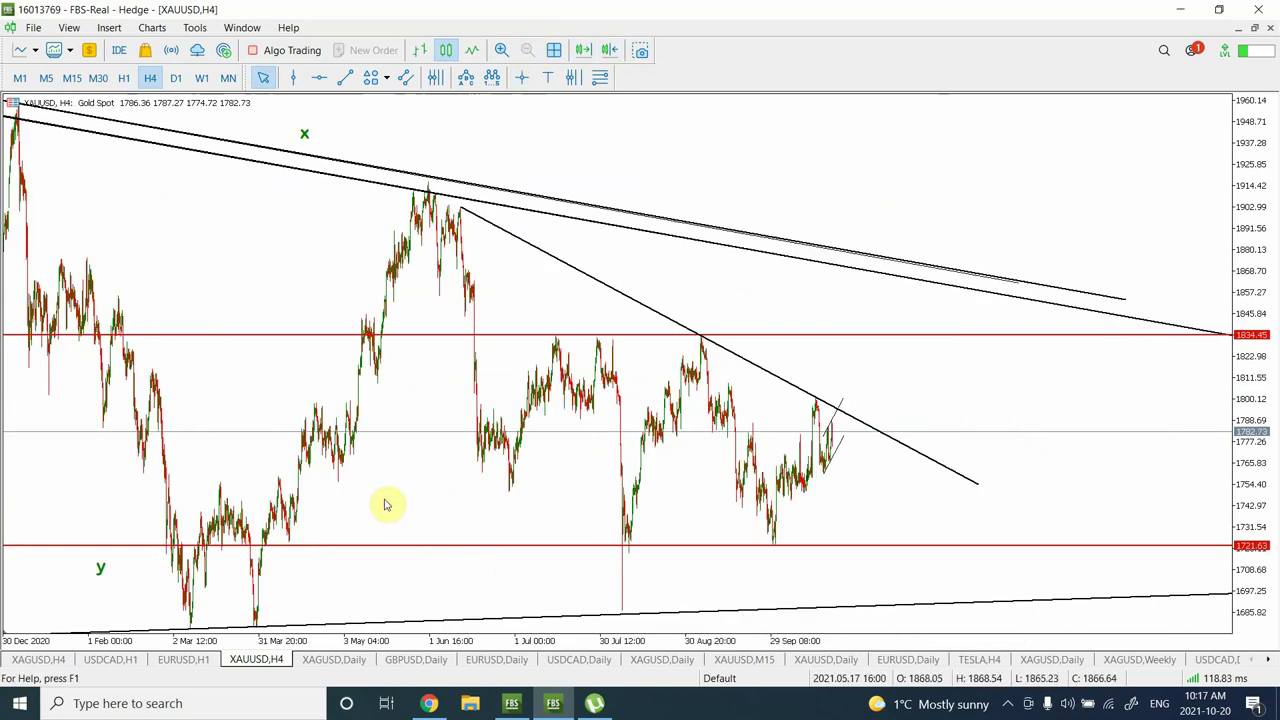
pyautogui.moveTo(386, 506); pyautogui.dragTo(673, 487)
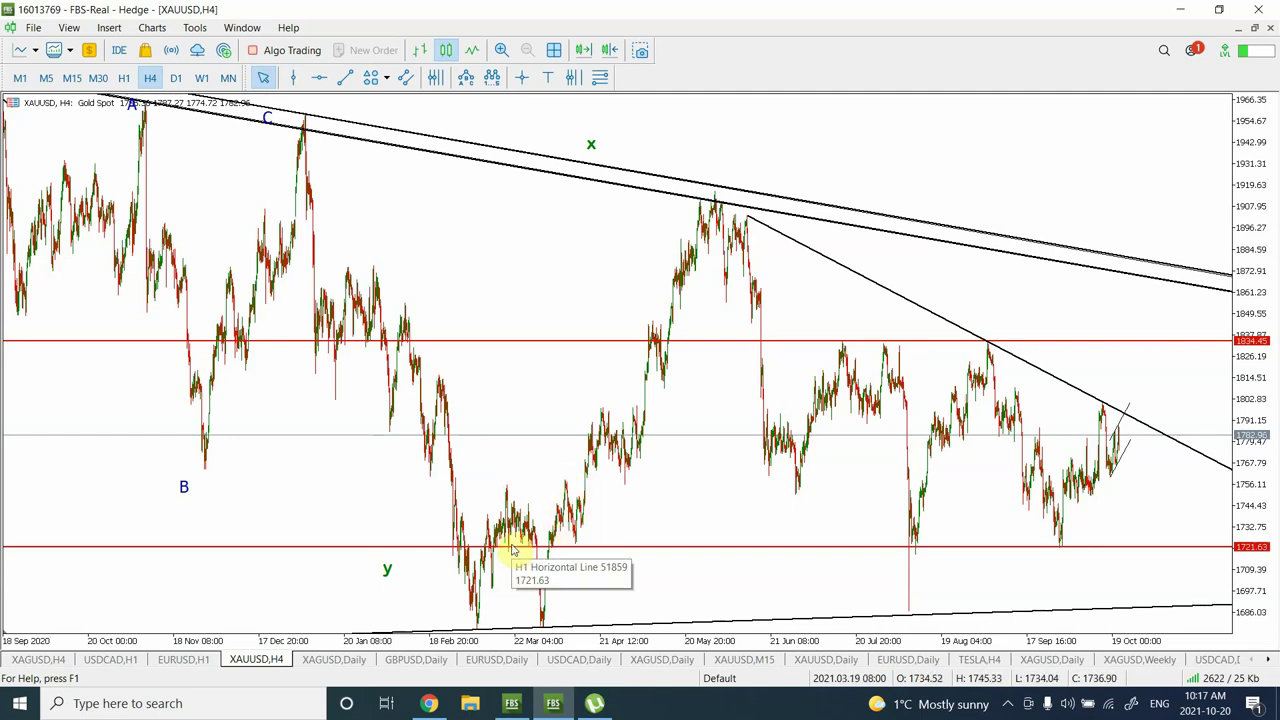
# Zoom in and center the gold view on January–May 2021.
pyautogui.click(500, 50)
pyautogui.moveTo(234, 337); pyautogui.dragTo(891, 329)
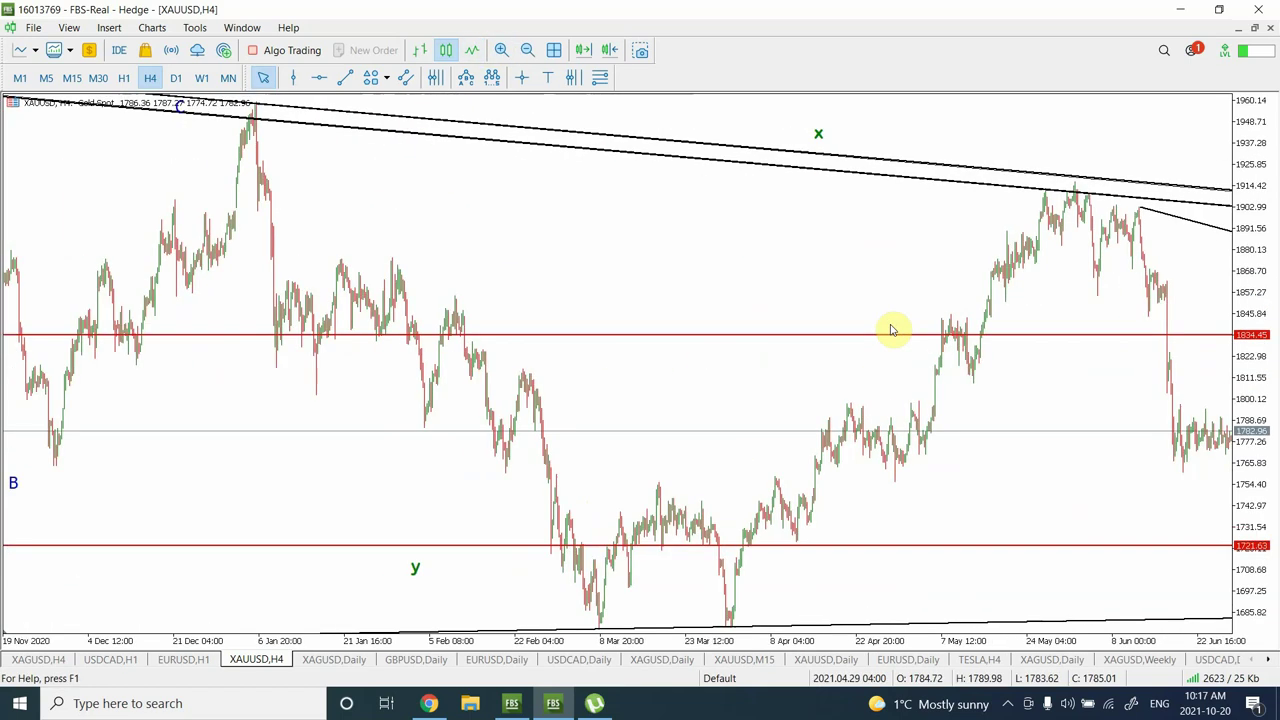
pyautogui.click(503, 50)
pyautogui.moveTo(943, 414); pyautogui.dragTo(386, 343)
pyautogui.moveTo(835, 407); pyautogui.dragTo(551, 366)
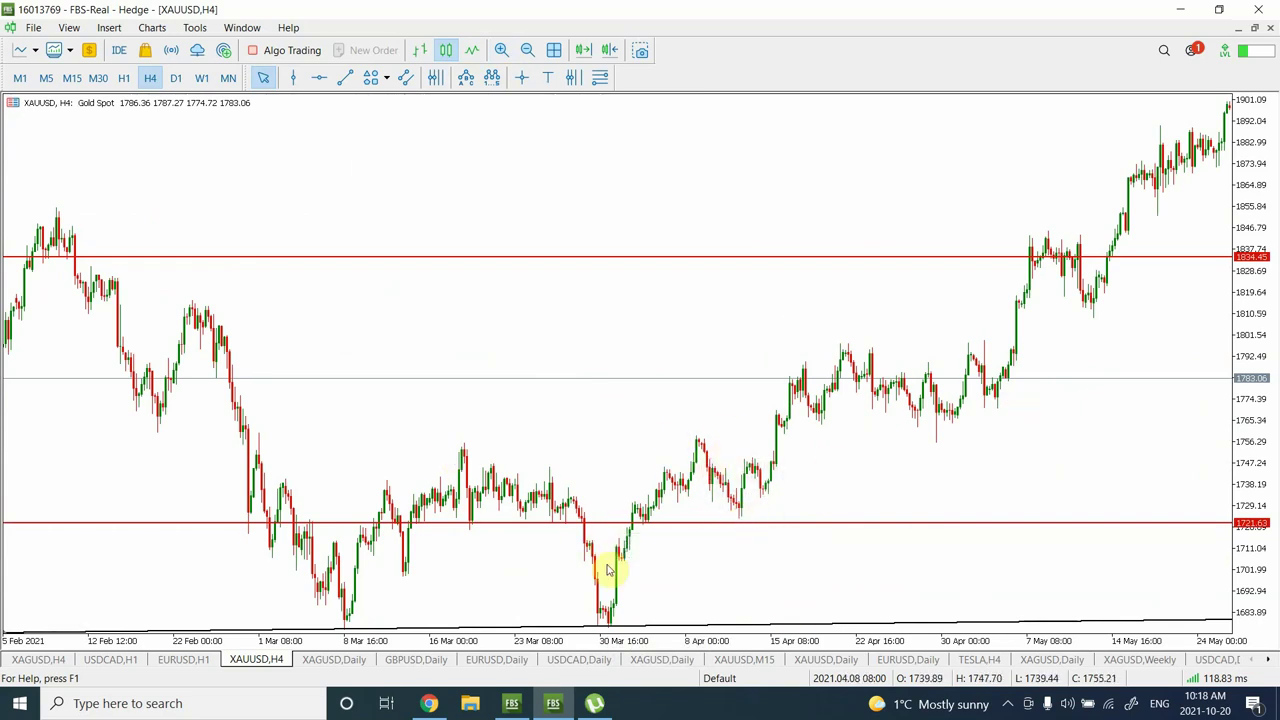
# Switch to the XAGUSD Daily chart showing the 24.871, 22.204 and 21.616 levels.
pyautogui.click(326, 662)
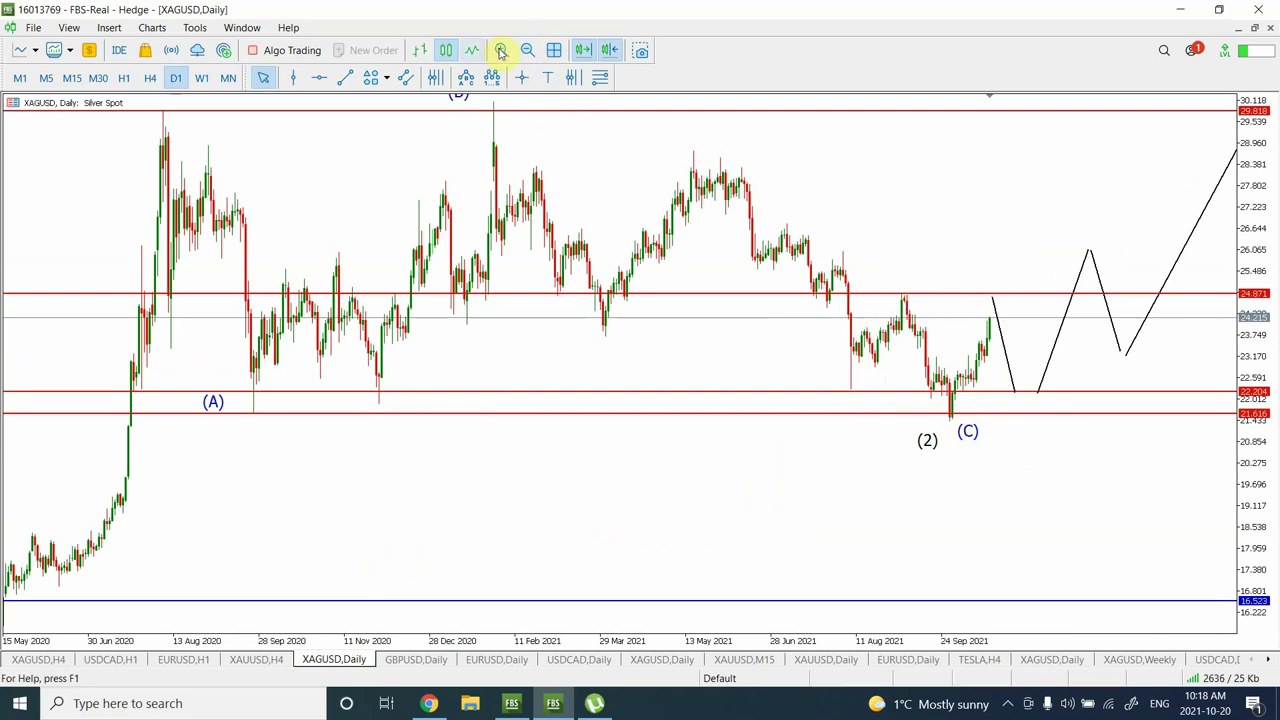
# Draw a trendline on silver Daily from the late-September 2021 low up to the 24.871 level.
pyautogui.click(501, 52)
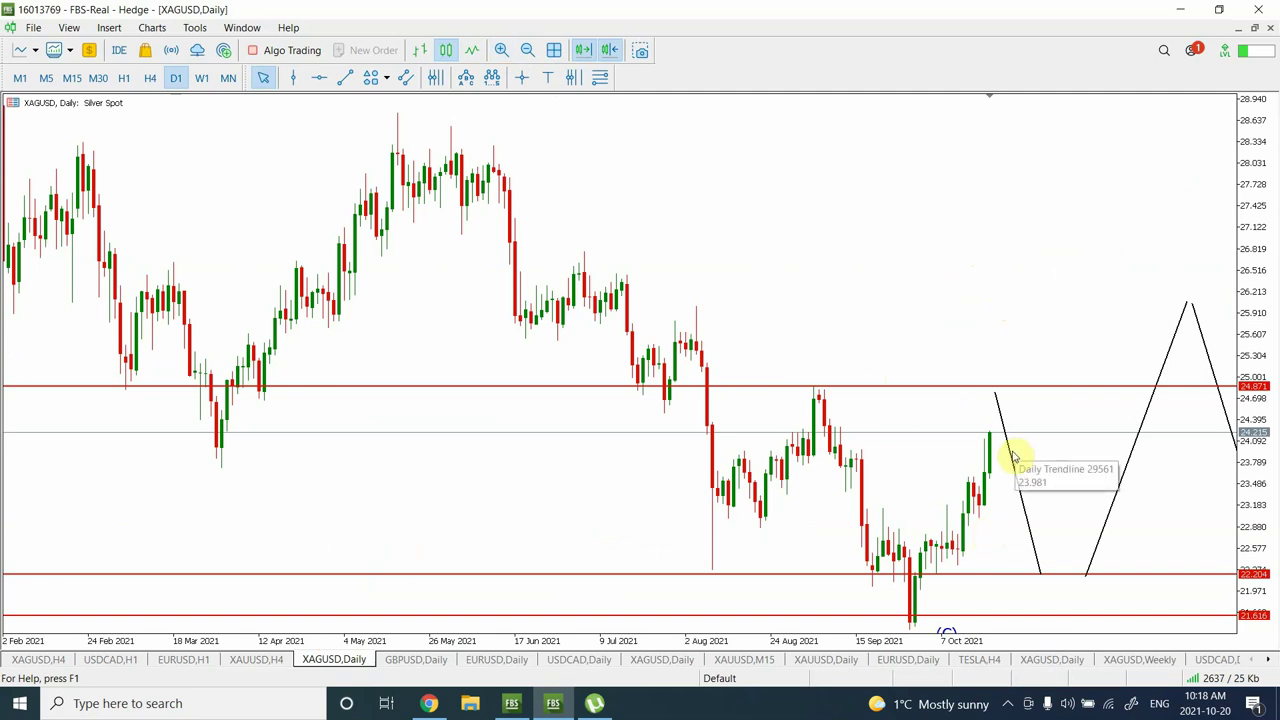
pyautogui.click(348, 78)
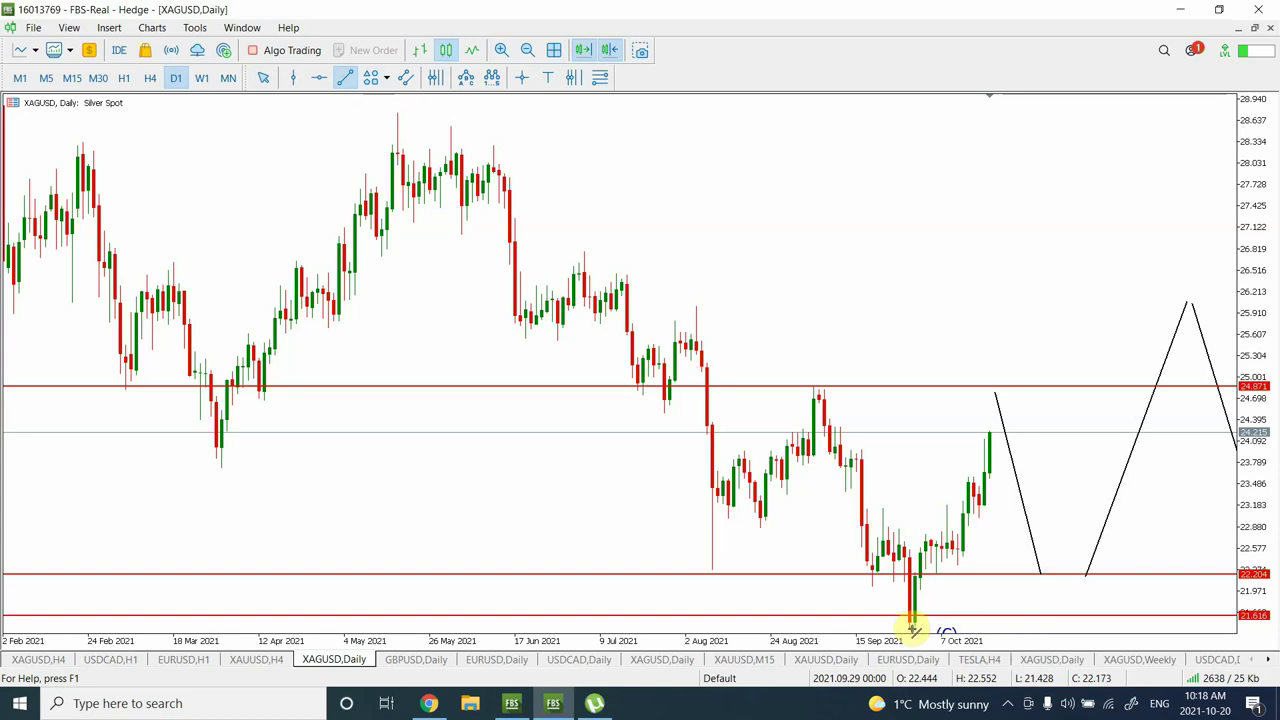
pyautogui.moveTo(911, 629); pyautogui.dragTo(1095, 384)
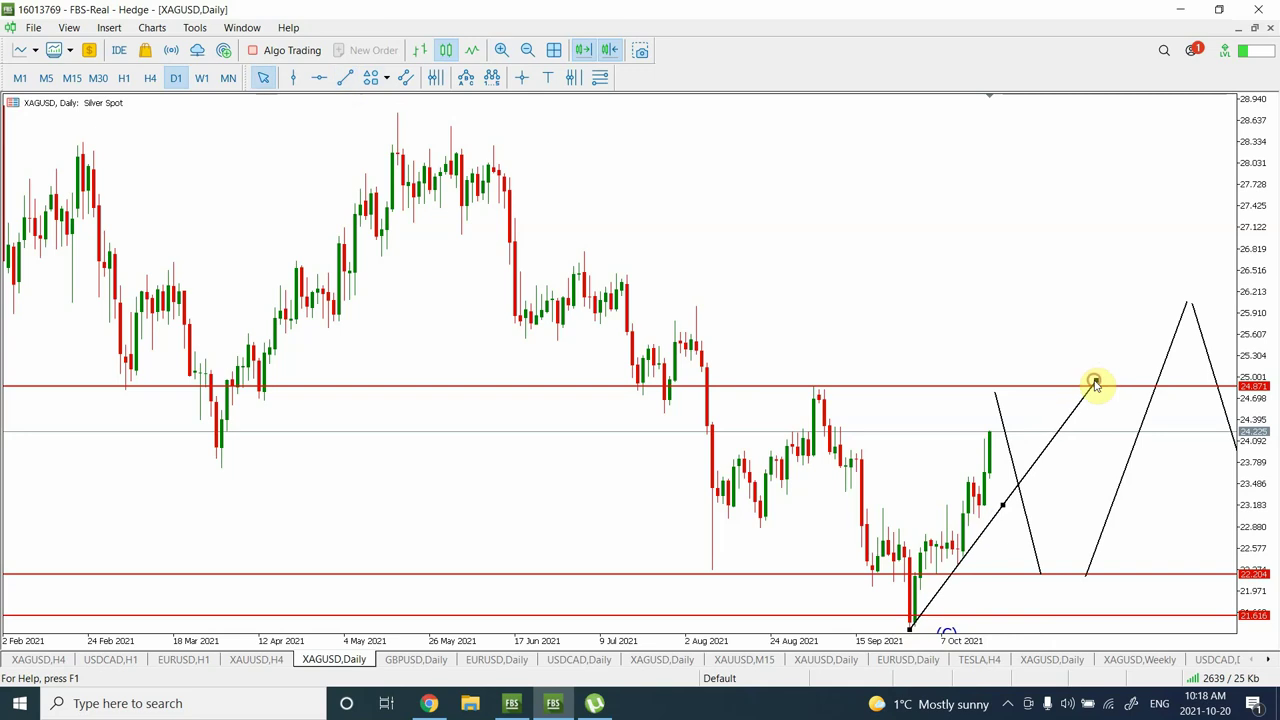
pyautogui.click(911, 632)
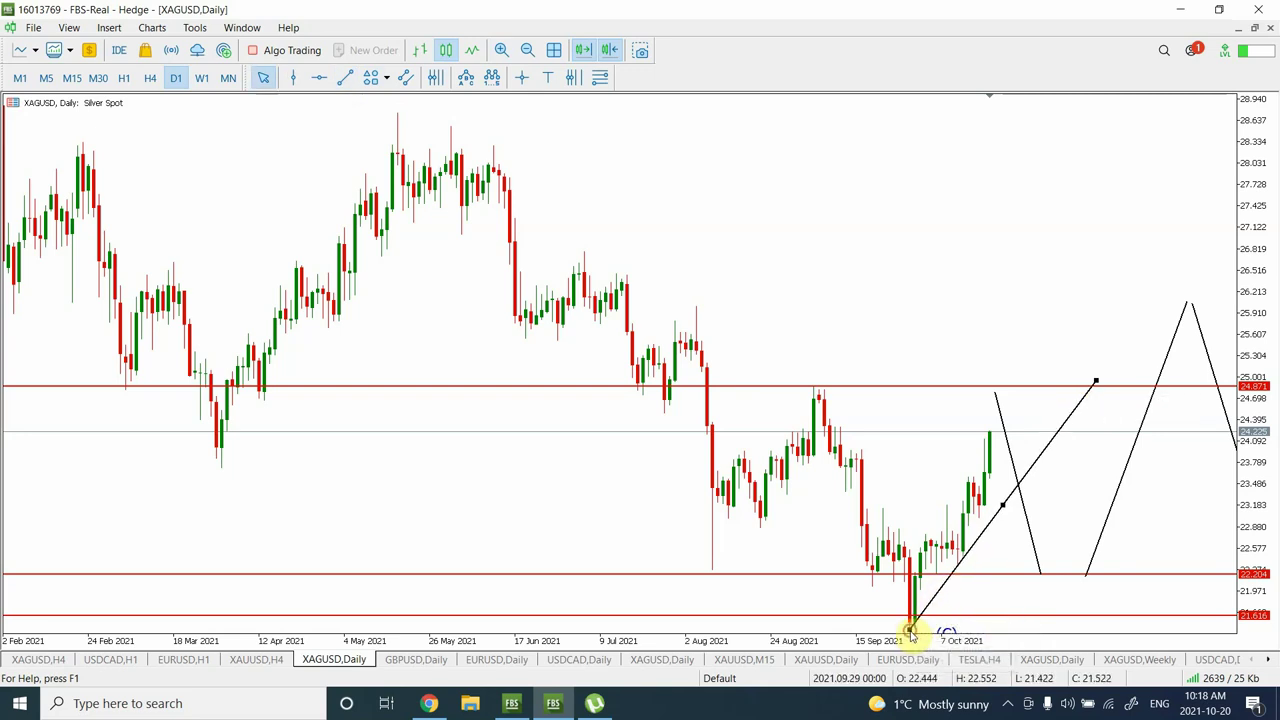
pyautogui.click(986, 535)
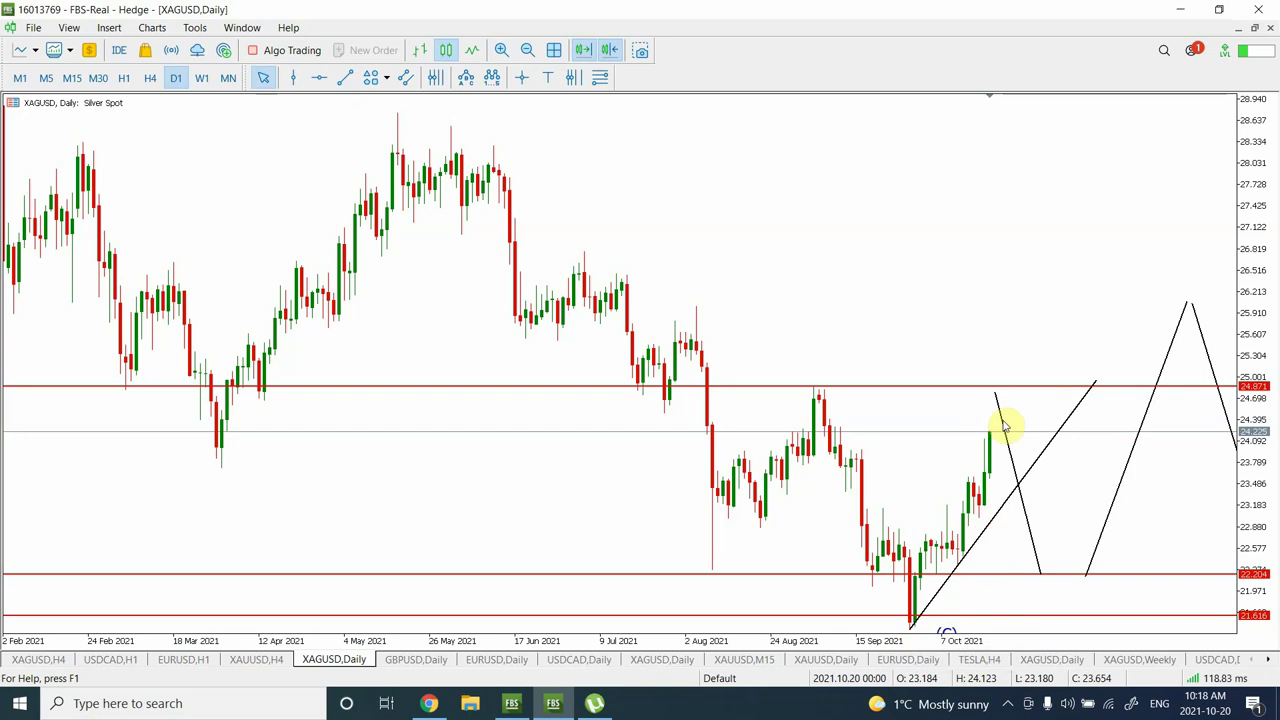
pyautogui.click(527, 50)
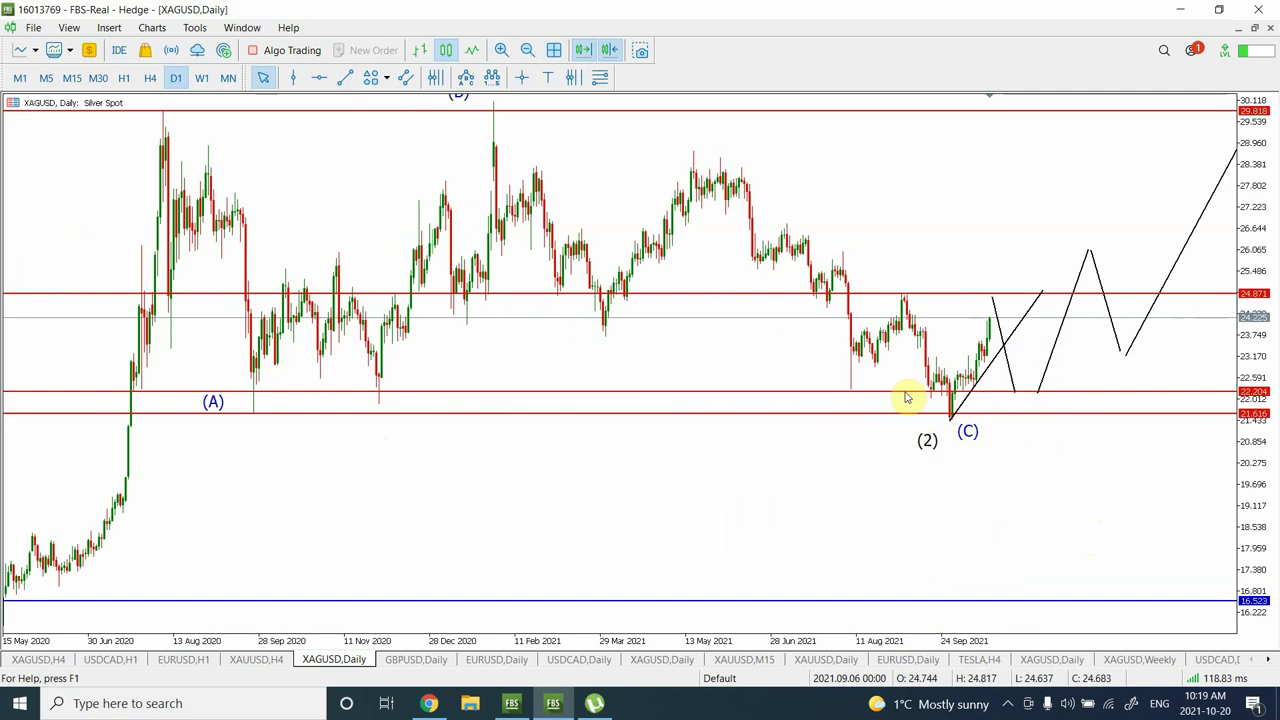
# Move the projected down leg to start at the current price and end at the 16.523 support.
pyautogui.click(527, 48)
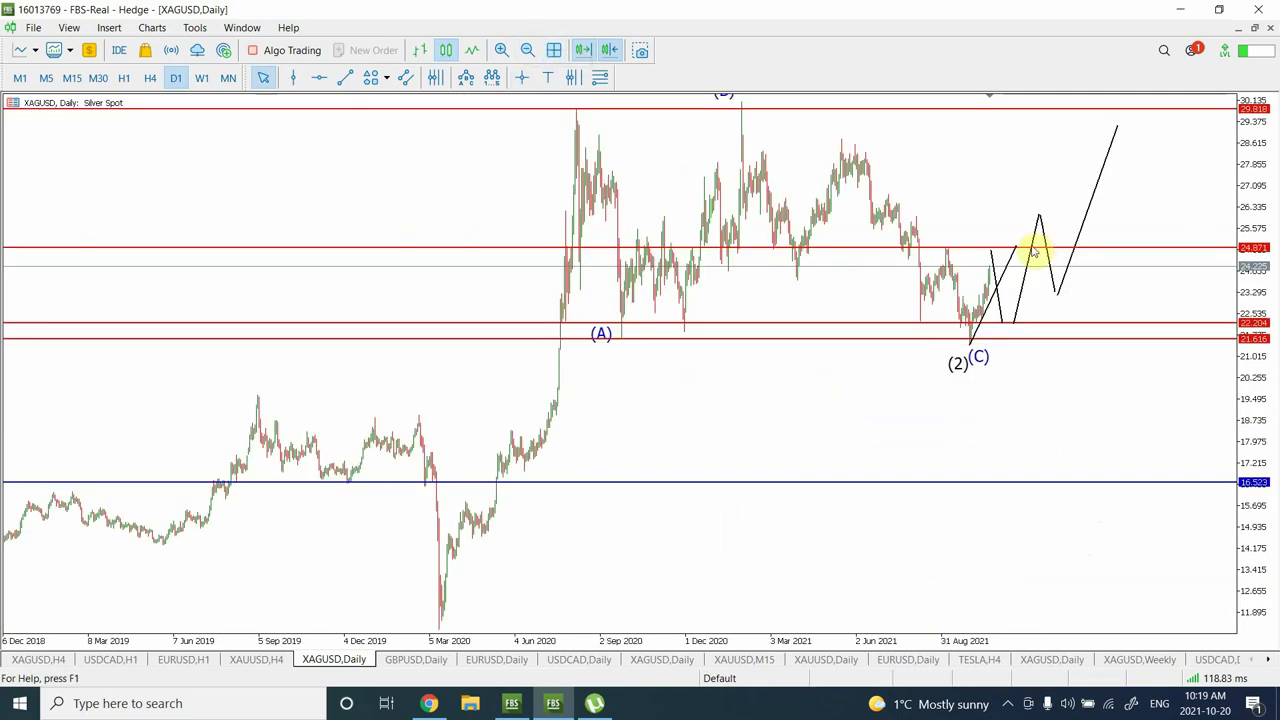
pyautogui.doubleClick(1003, 308)
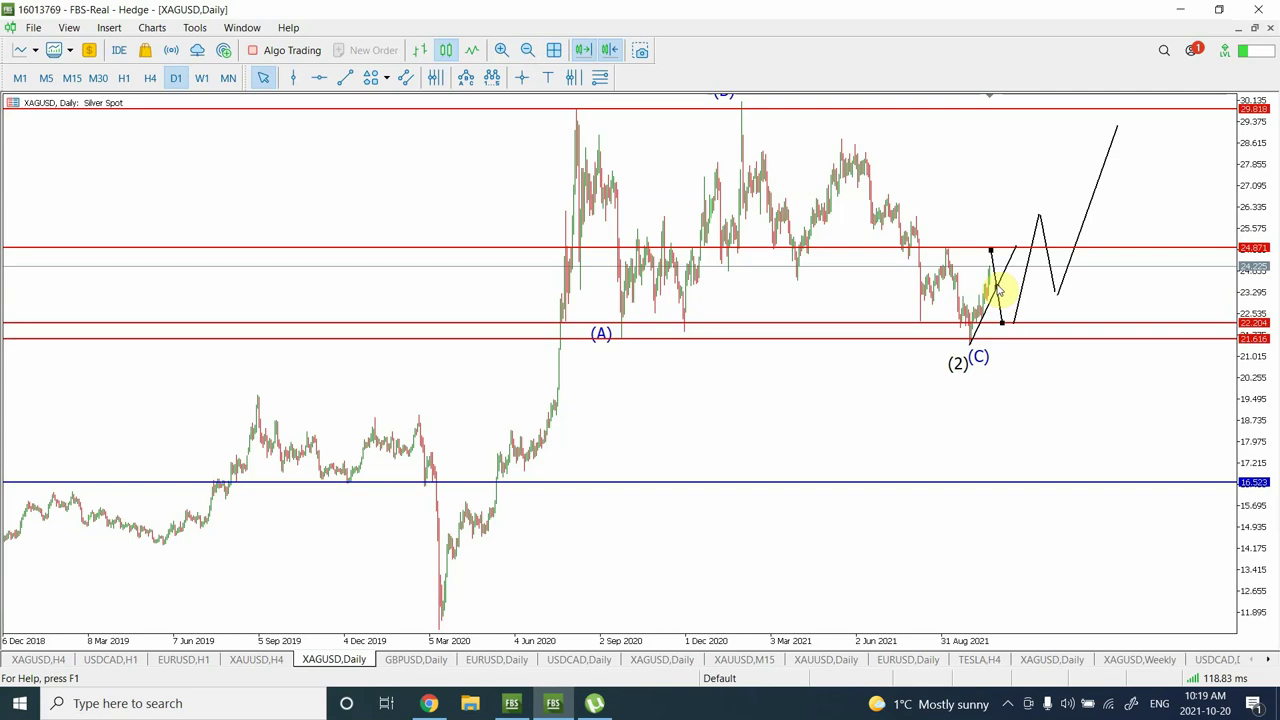
pyautogui.moveTo(997, 290); pyautogui.dragTo(1042, 369)
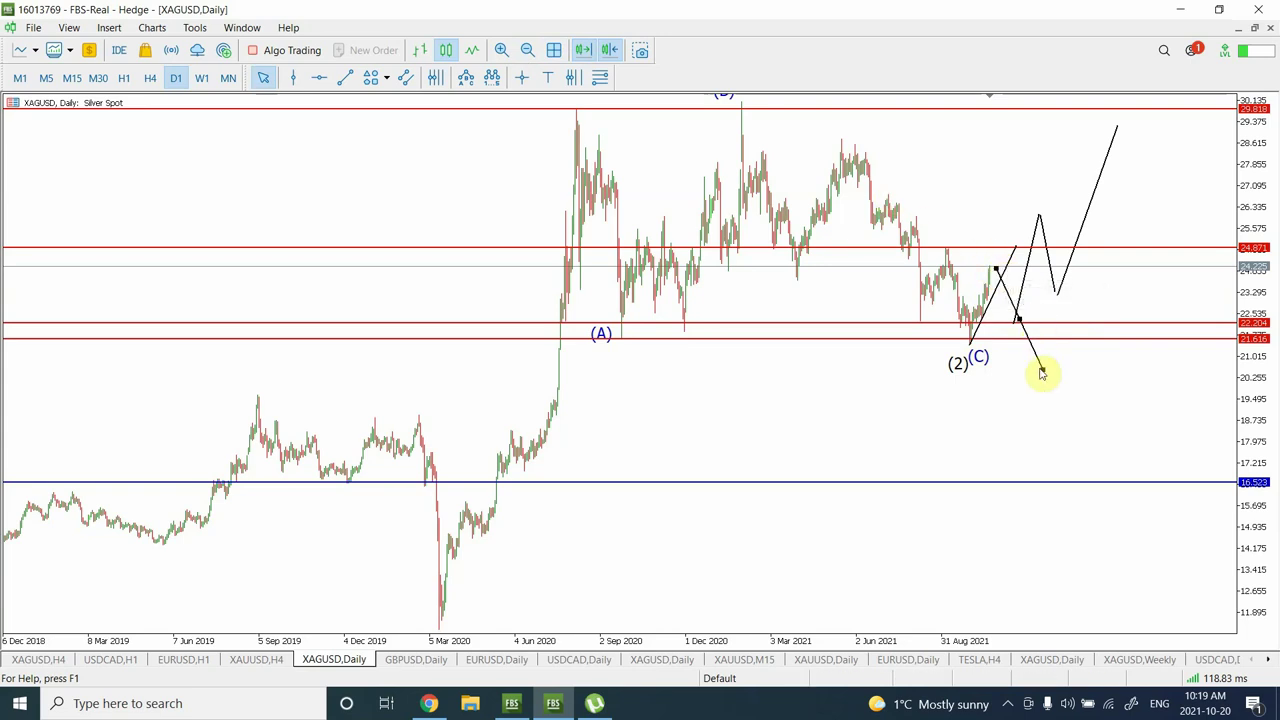
pyautogui.moveTo(1040, 370); pyautogui.dragTo(1104, 479)
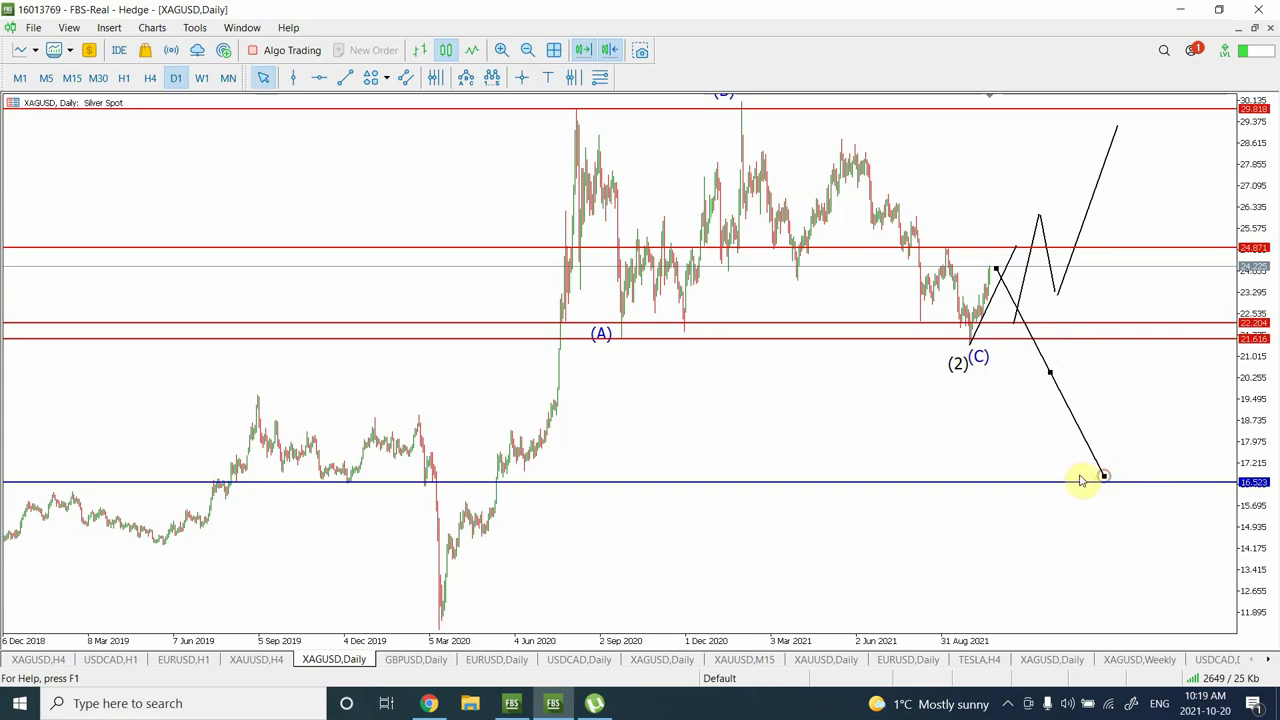
pyautogui.click(1055, 385)
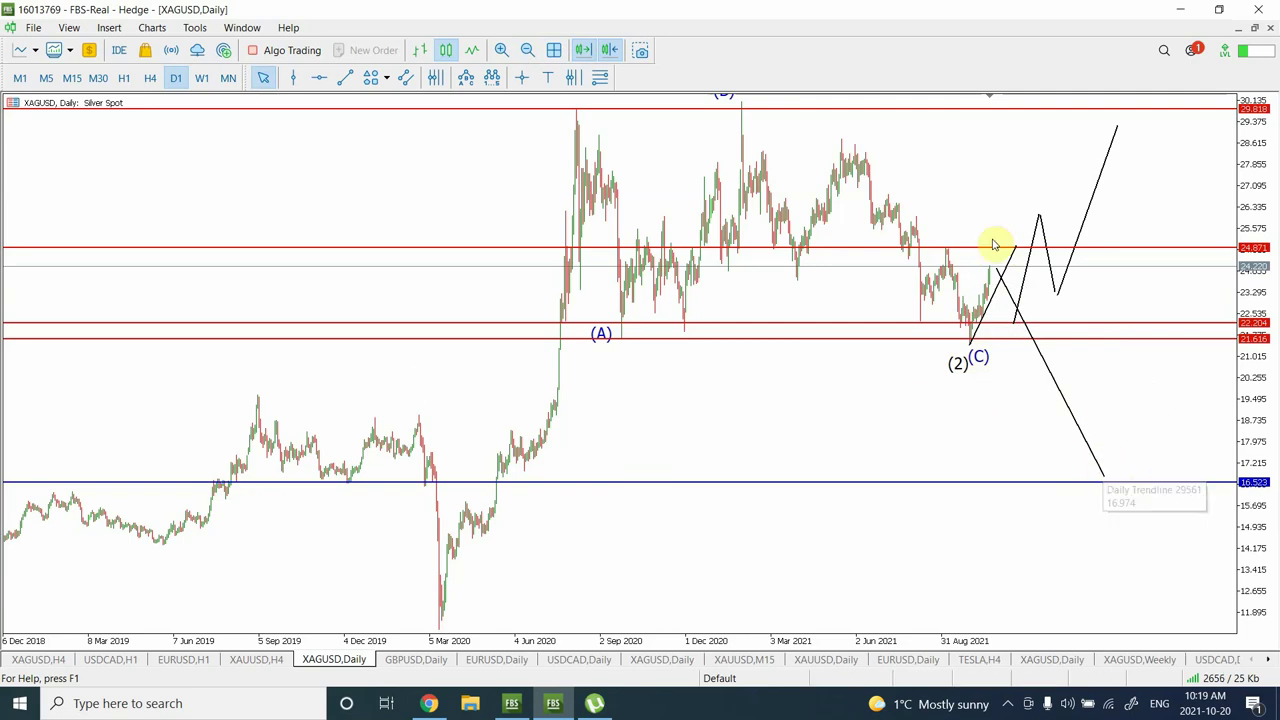
# Show the XAUUSD H4 chart with chart shift and auto-scroll on, zoomed out.
pyautogui.click(266, 659)
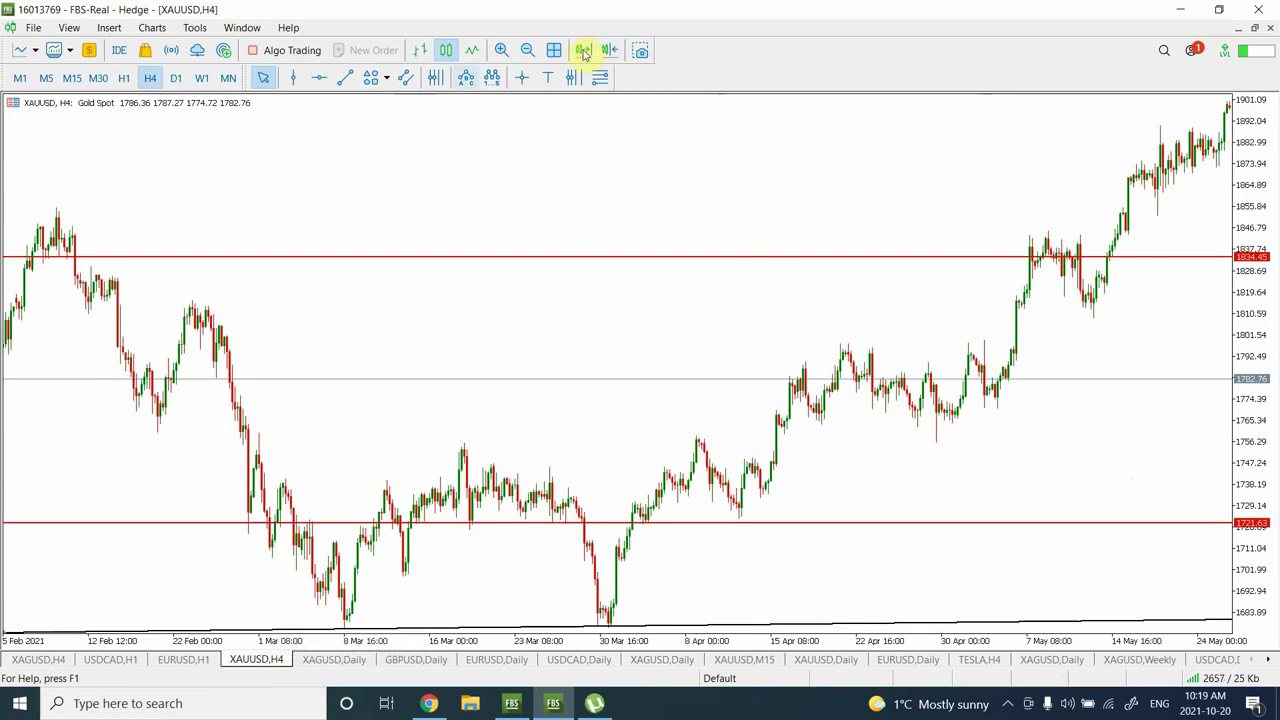
pyautogui.click(615, 52)
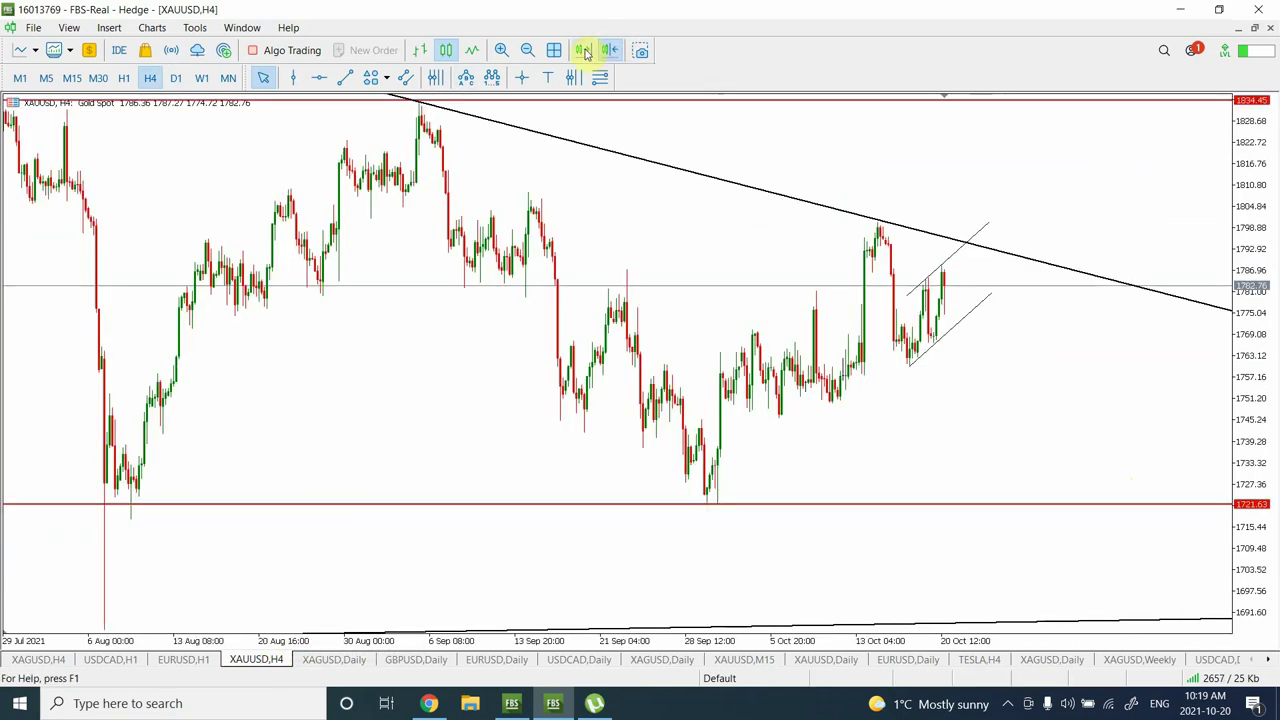
pyautogui.click(585, 52)
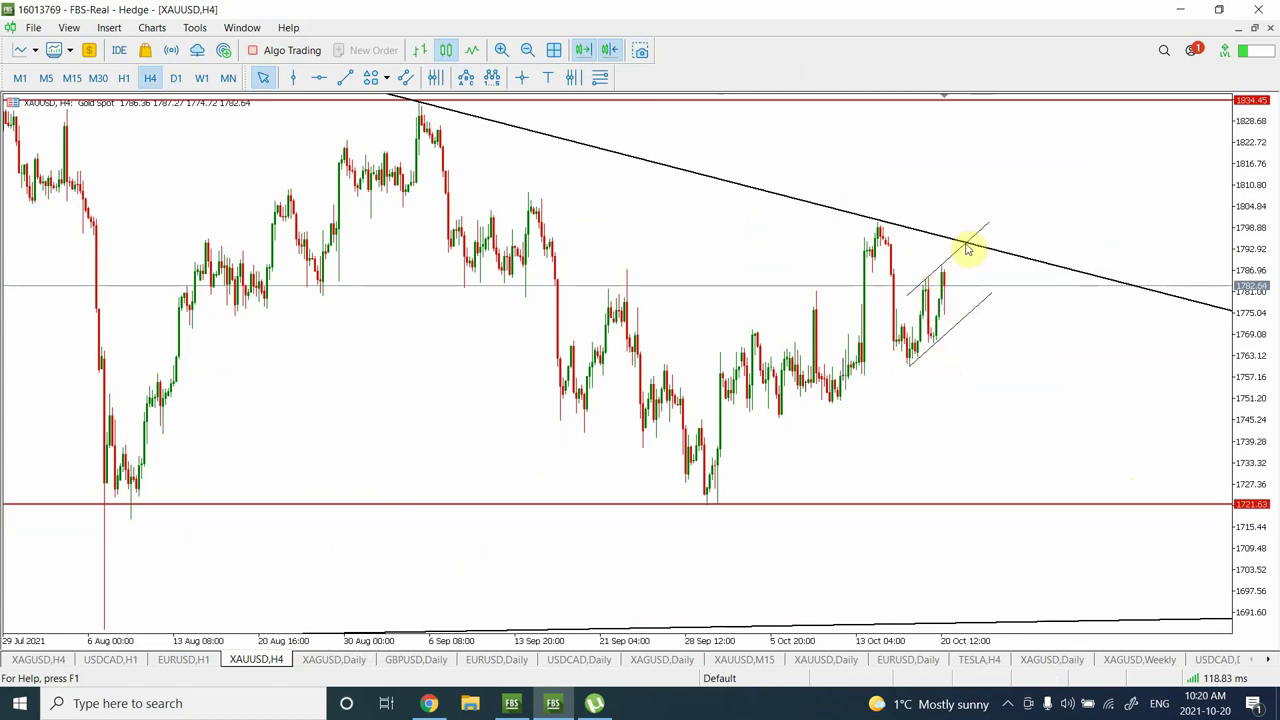
pyautogui.click(526, 51)
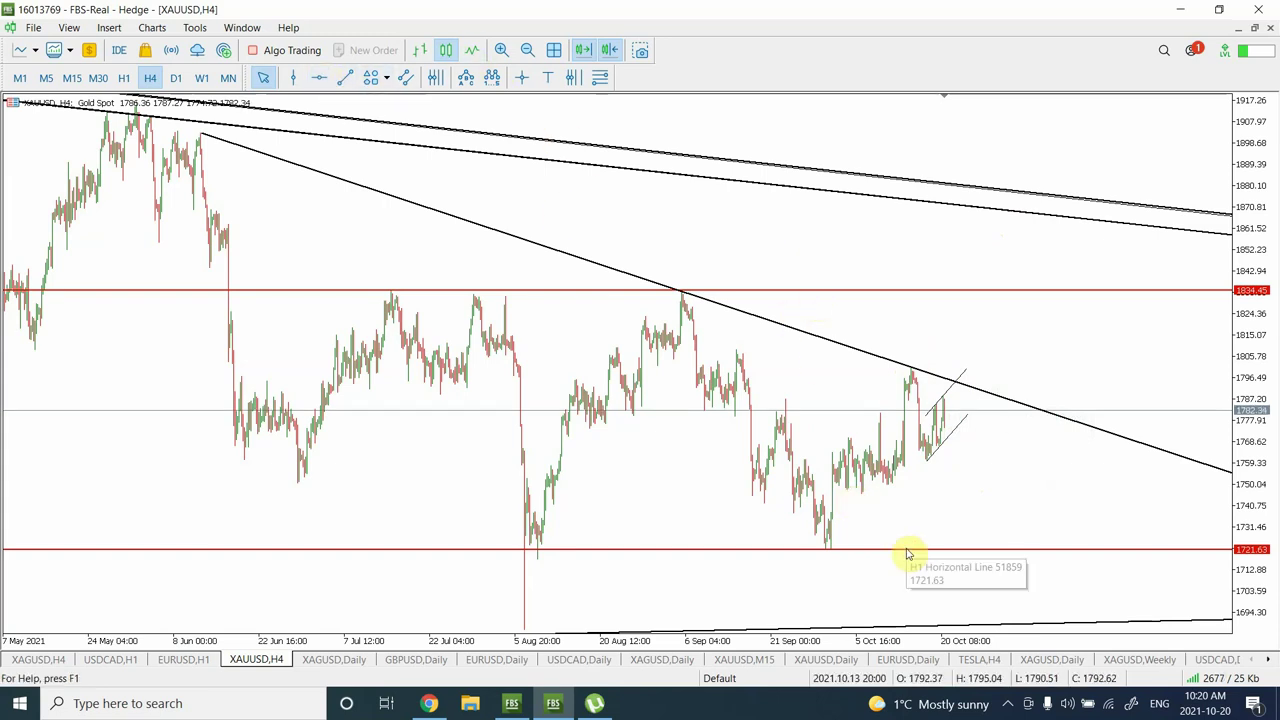
# Move the lower red support line from 1721.63 up to 1749.73 and zoom out to November 2020.
pyautogui.moveTo(908, 551); pyautogui.dragTo(947, 491)
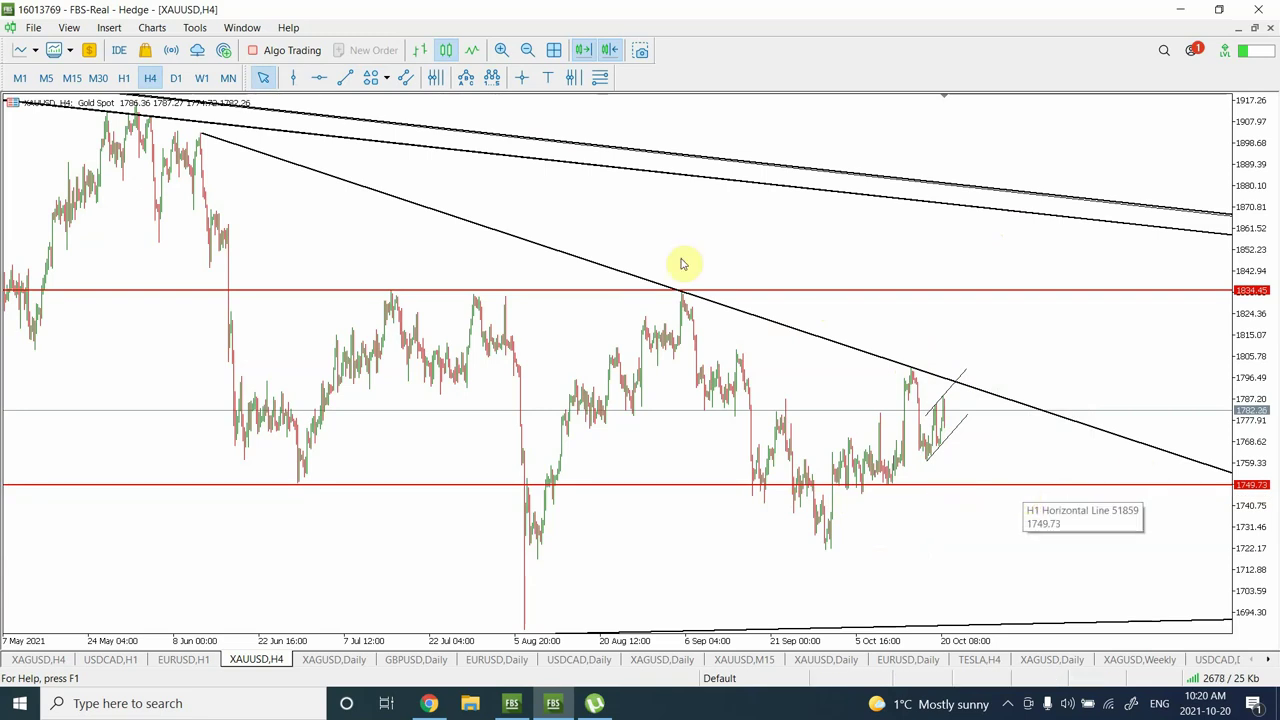
pyautogui.click(527, 50)
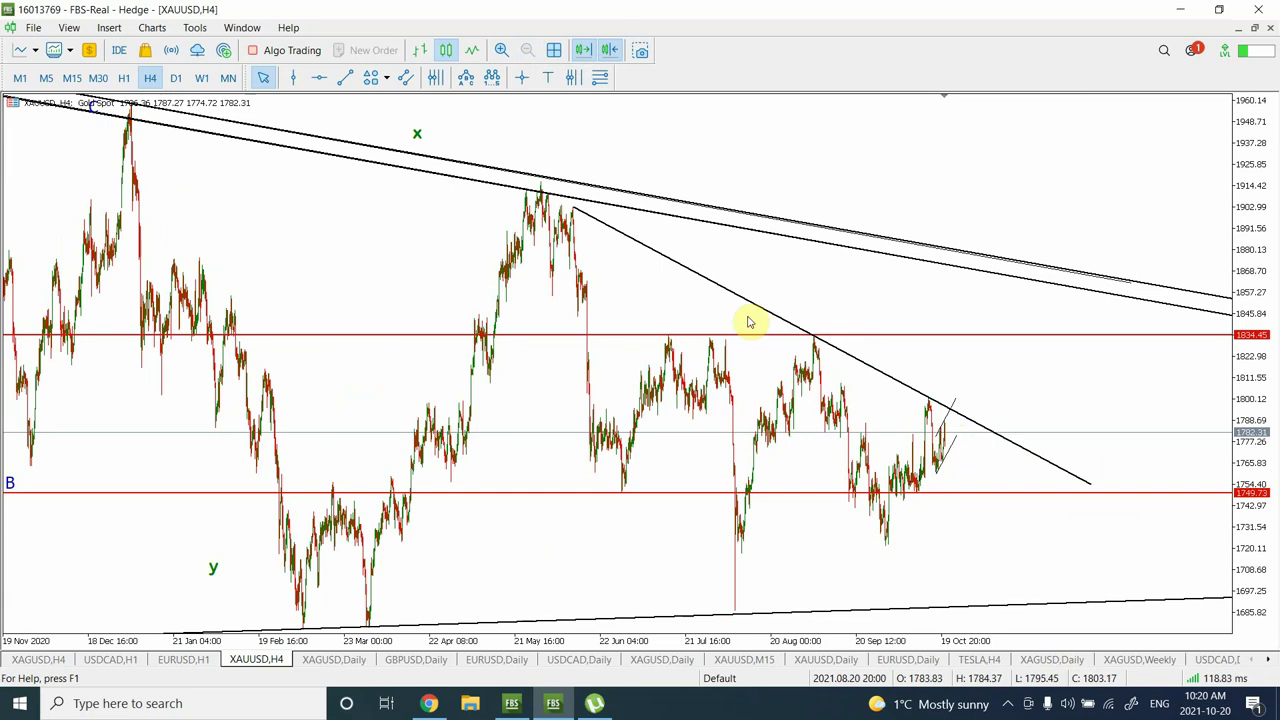
pyautogui.moveTo(573, 214)
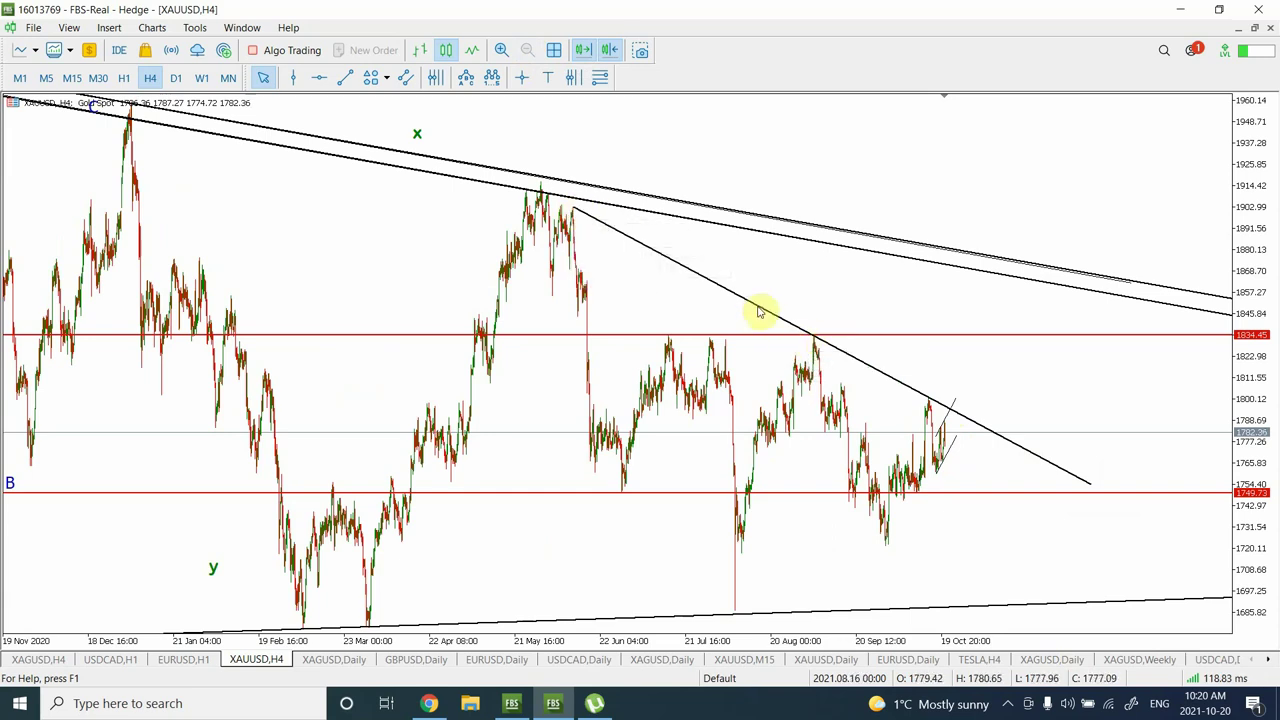
# Switch gold to Daily and draw a descending equidistant channel from the 2021 peak.
pyautogui.click(176, 78)
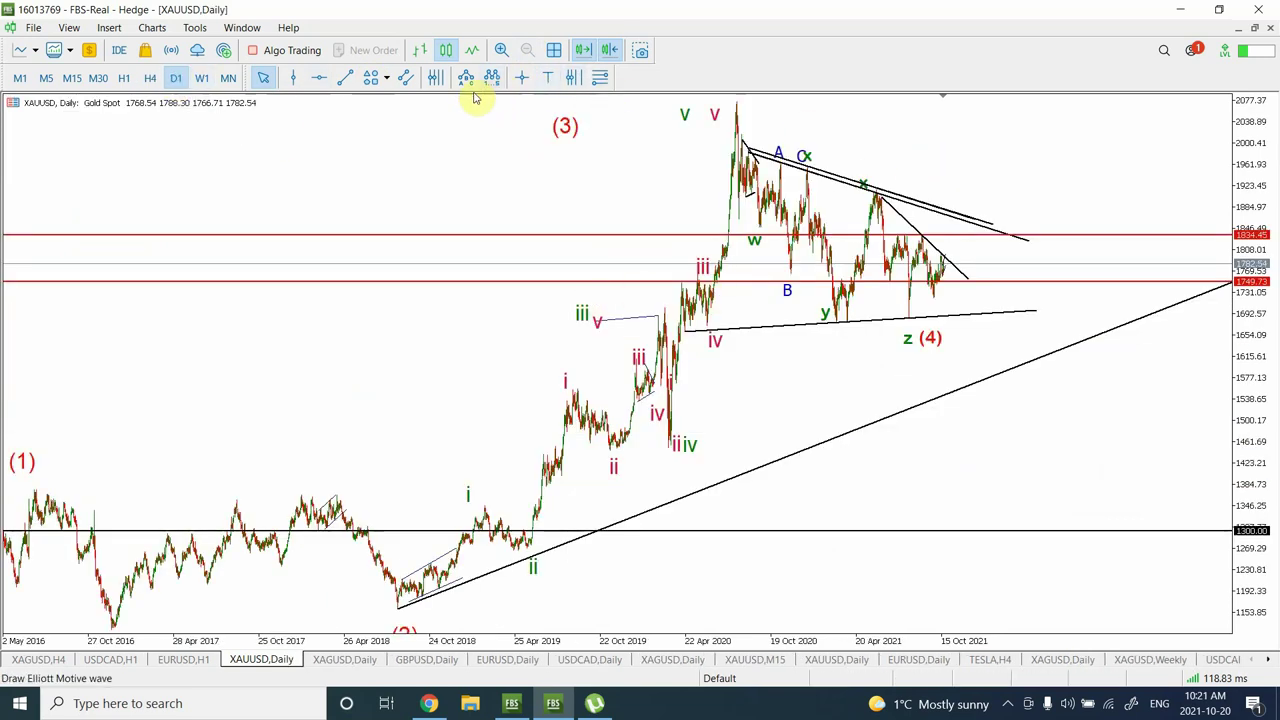
pyautogui.click(406, 78)
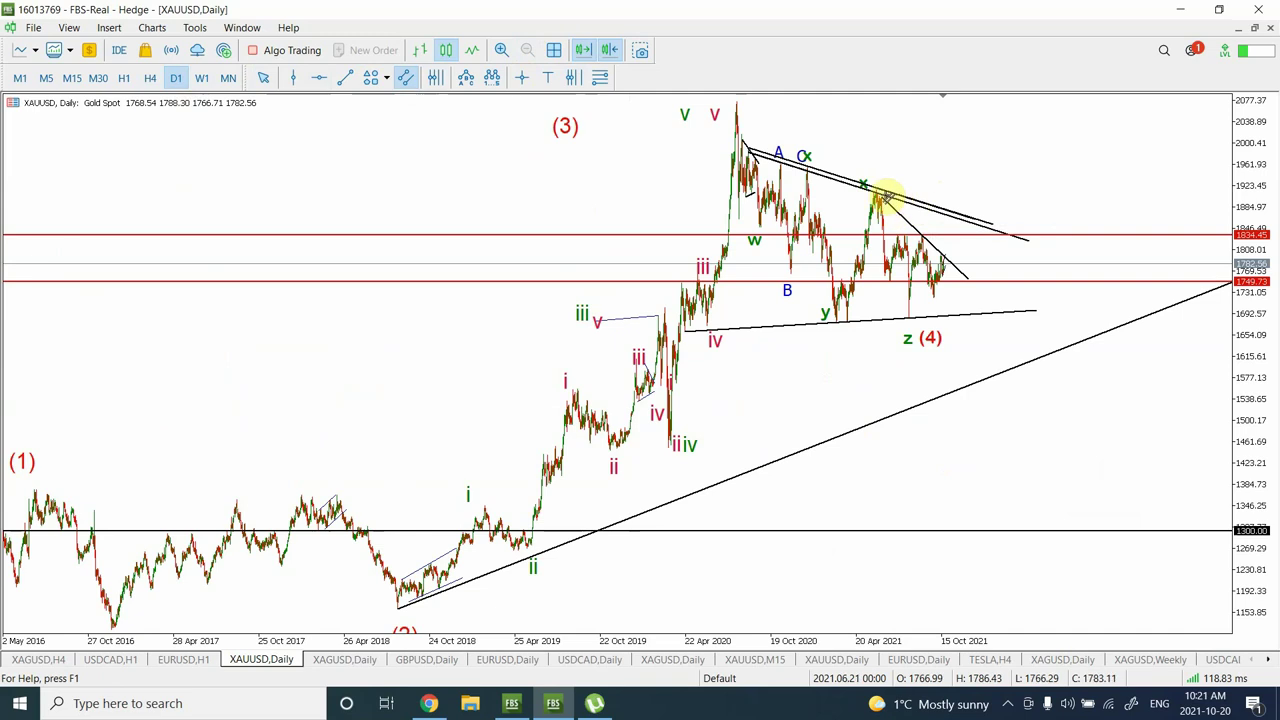
pyautogui.moveTo(884, 197); pyautogui.dragTo(1077, 380)
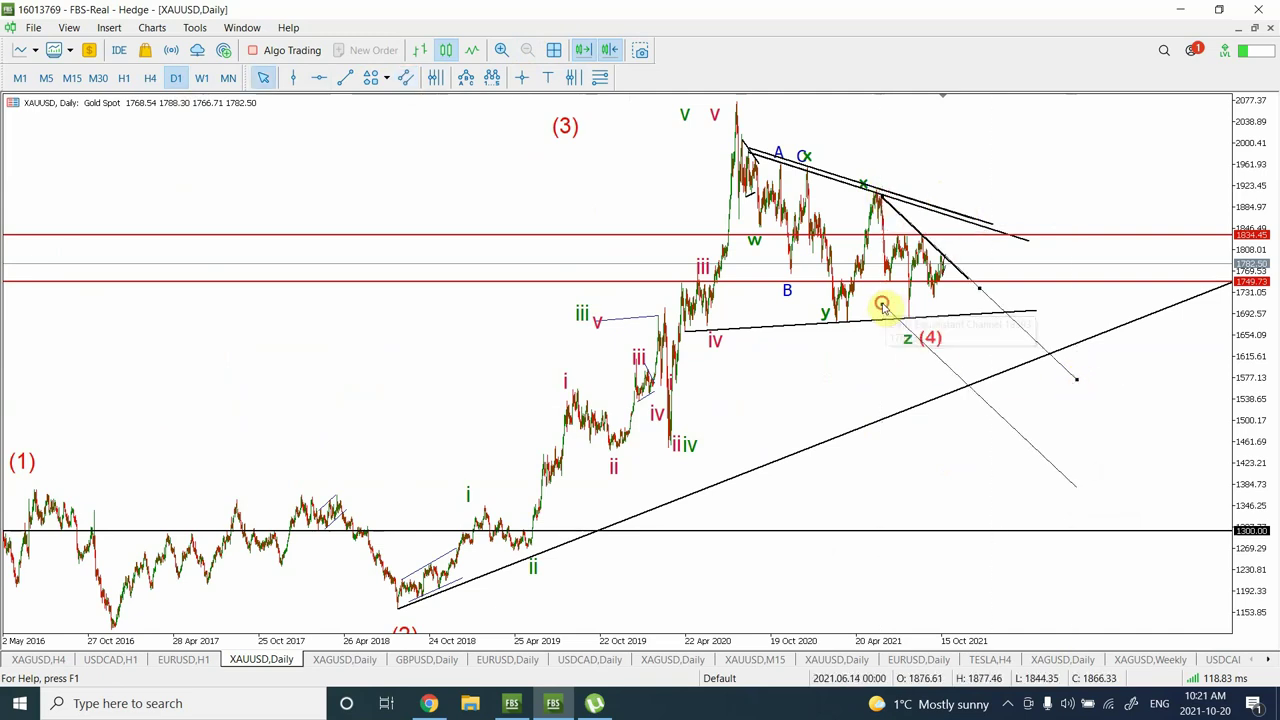
pyautogui.moveTo(884, 304); pyautogui.dragTo(876, 274)
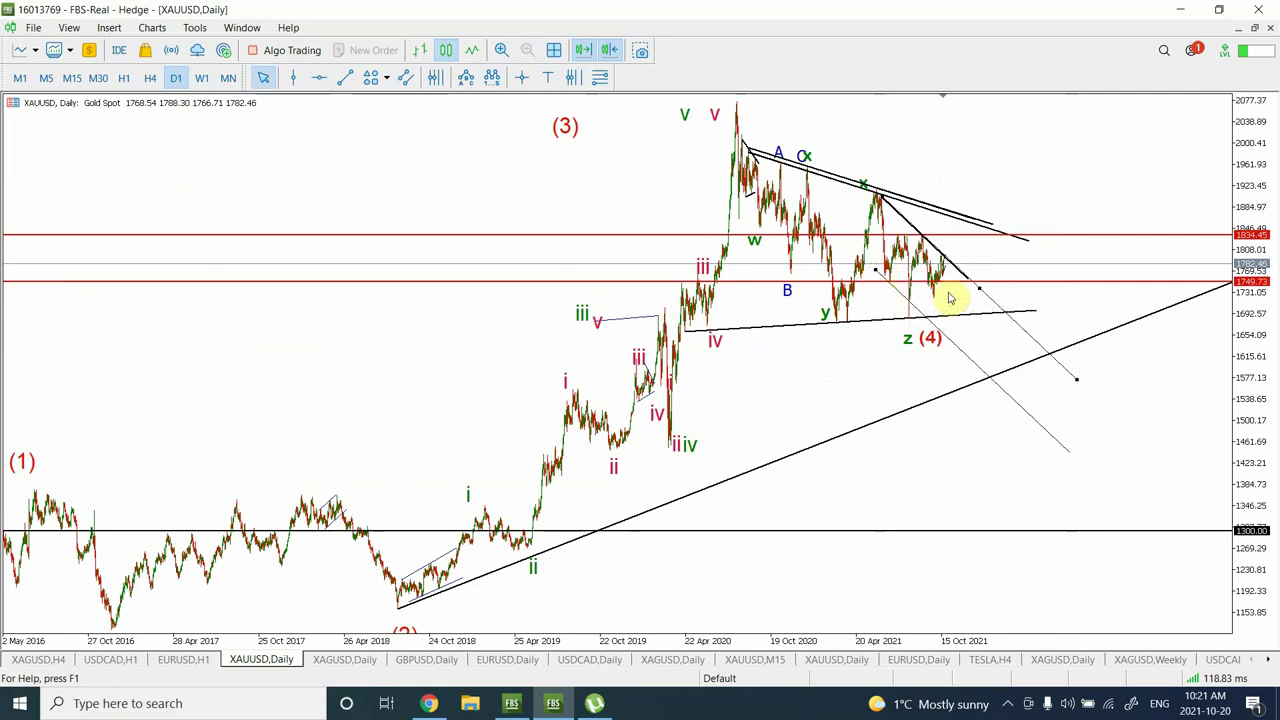